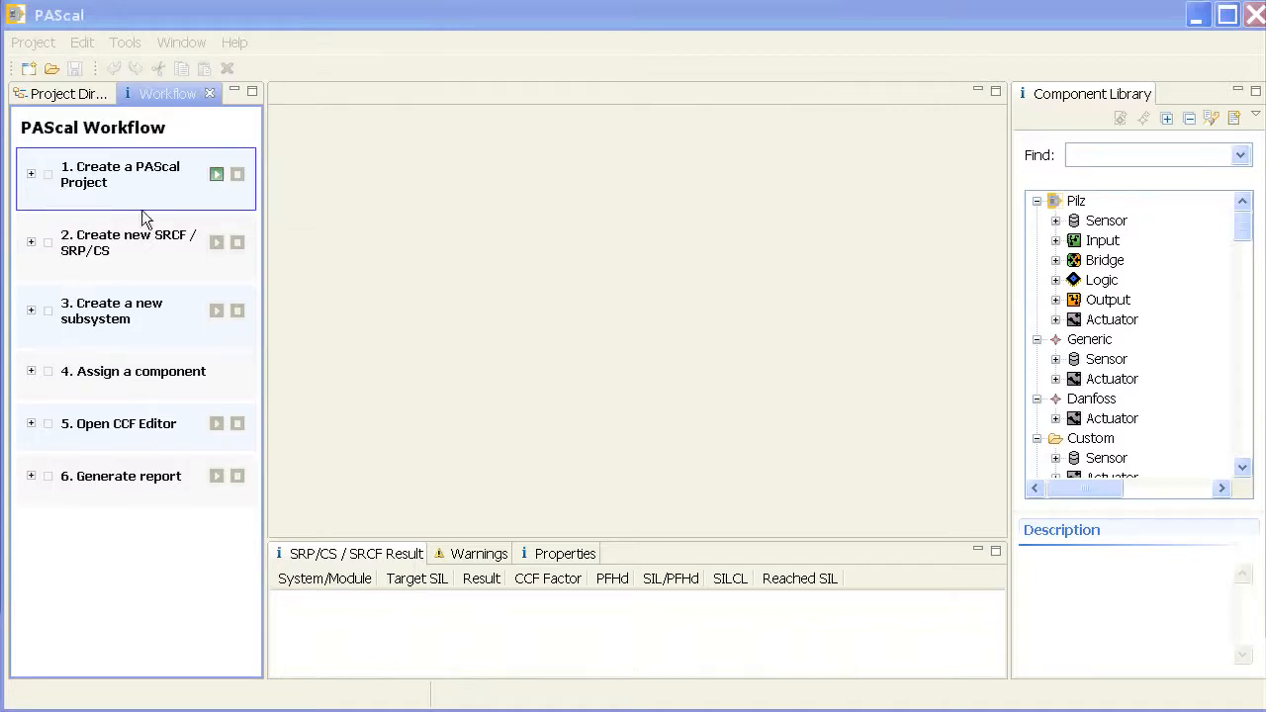
Create a project named "Basic Project EN", fill in its author, and keep EN ISO 13849-1 (PL) as the safety standard
{"action": "left_click", "coordinate": [216, 176]}
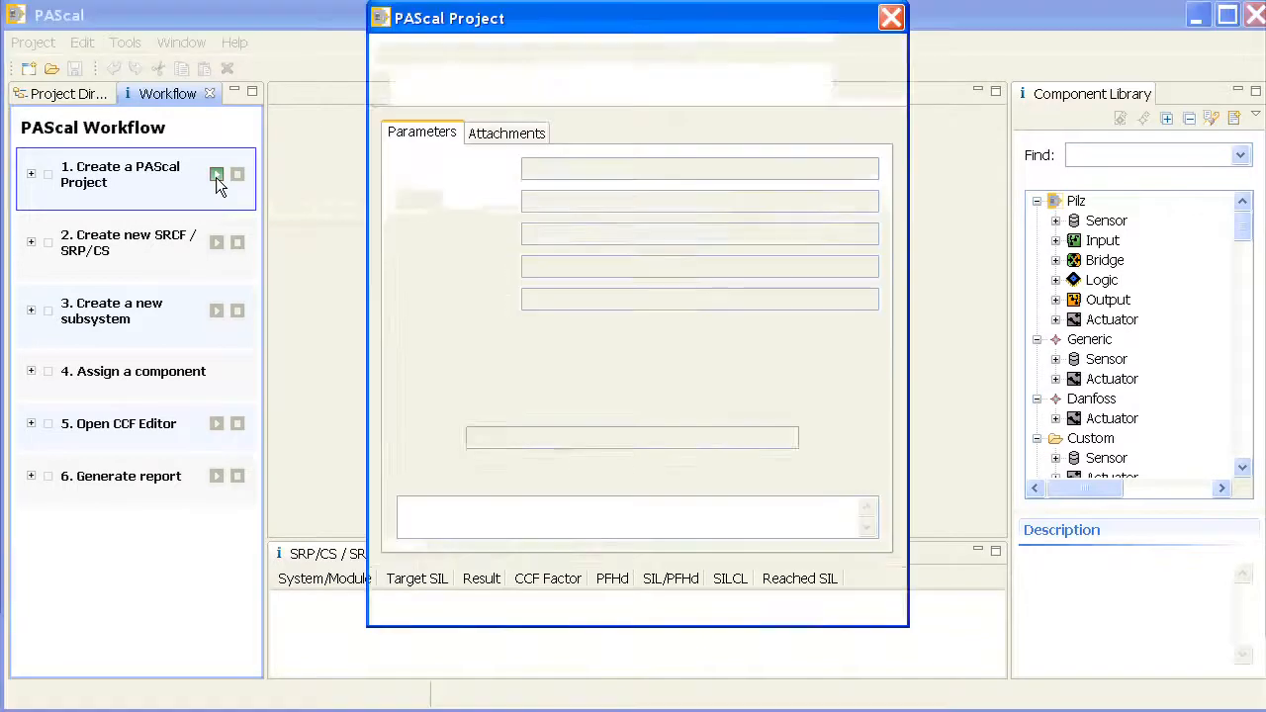
{"action": "left_click", "coordinate": [537, 167]}
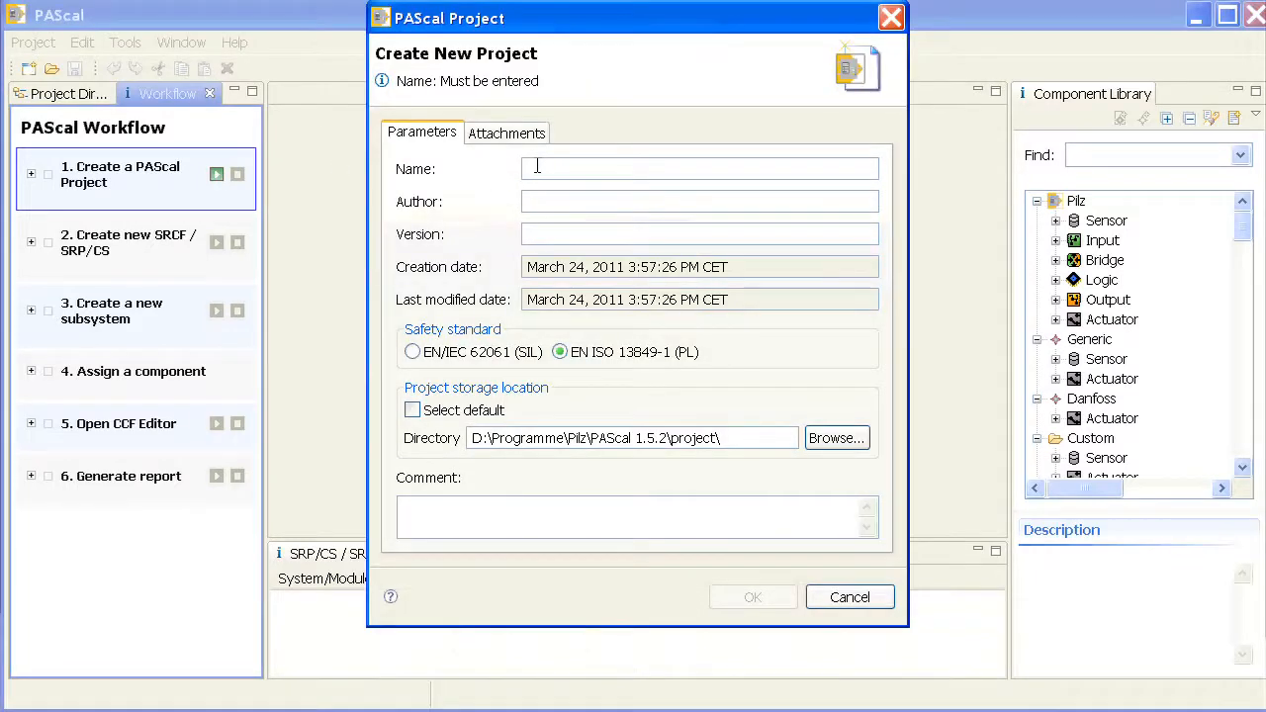
{"action": "type", "text": "Basic "}
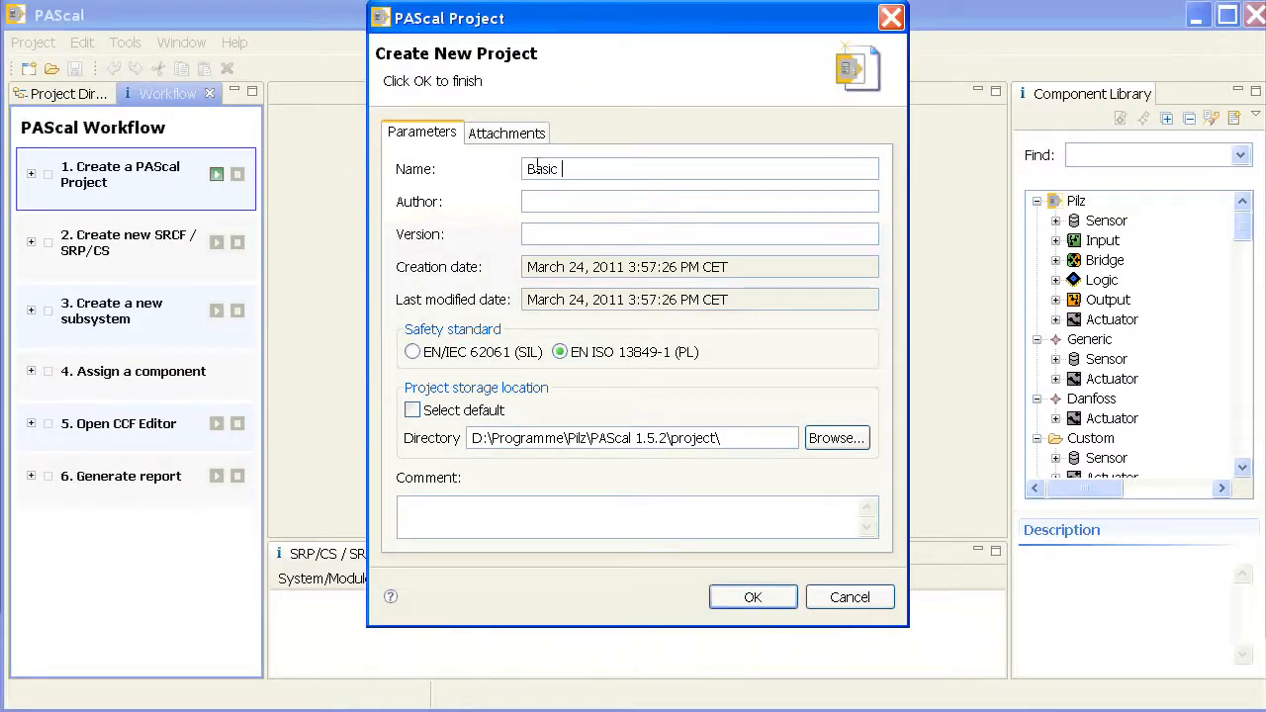
{"action": "type", "text": "Project EN"}
{"action": "key", "text": "Tab"}
{"action": "type", "text": "TKW"}
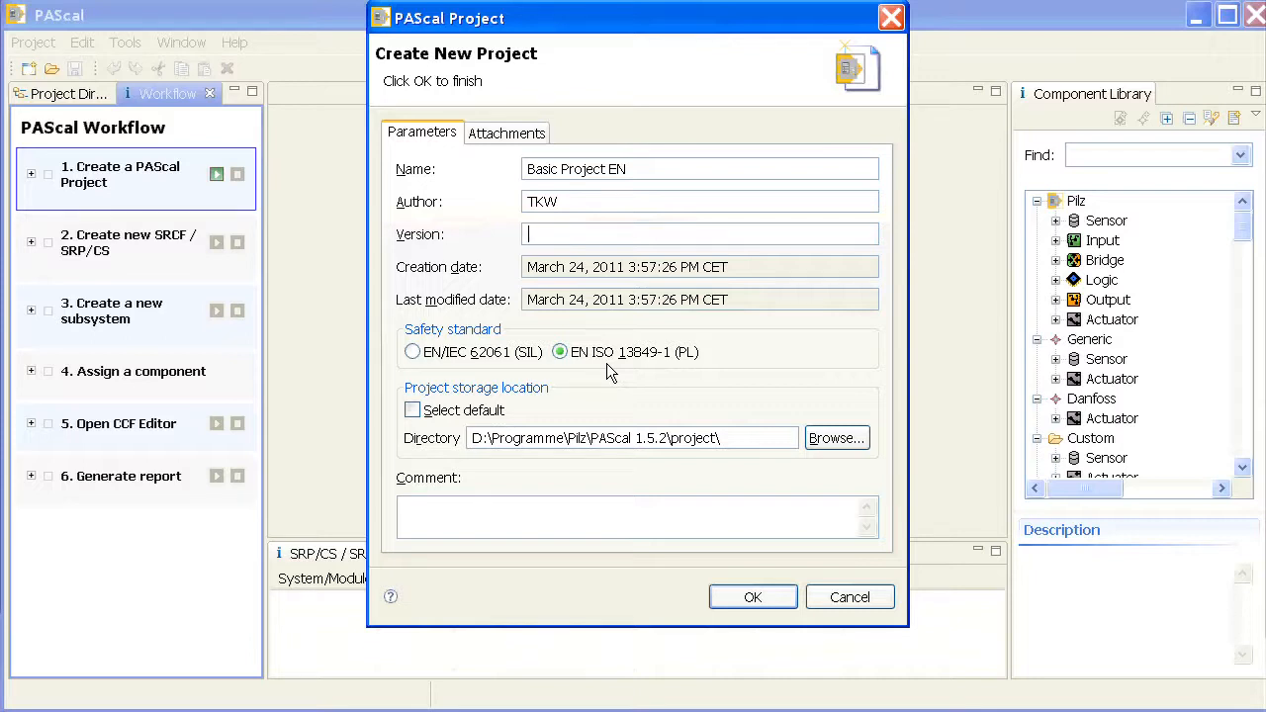
{"action": "left_click", "coordinate": [780, 603]}
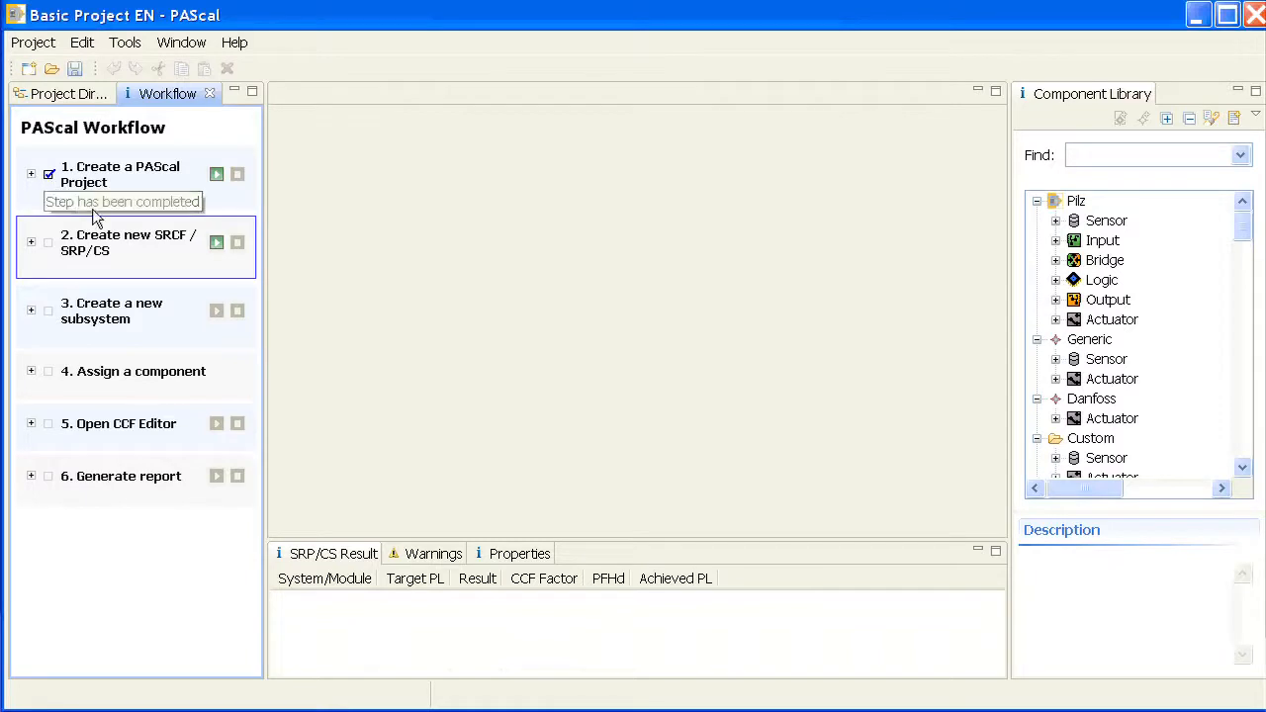
Start a new SRP/CS named Door with the comment "If door is opened then shut down drives" and select target level d
{"action": "left_click", "coordinate": [217, 243]}
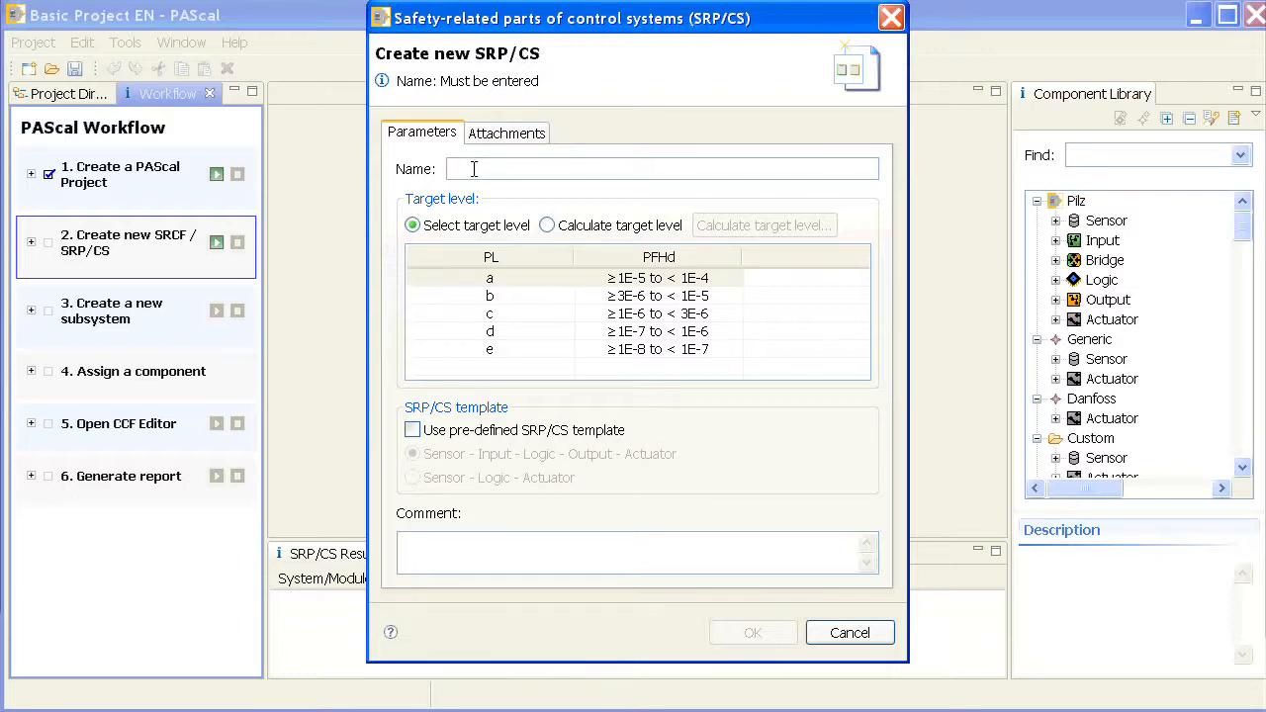
{"action": "type", "text": "Door"}
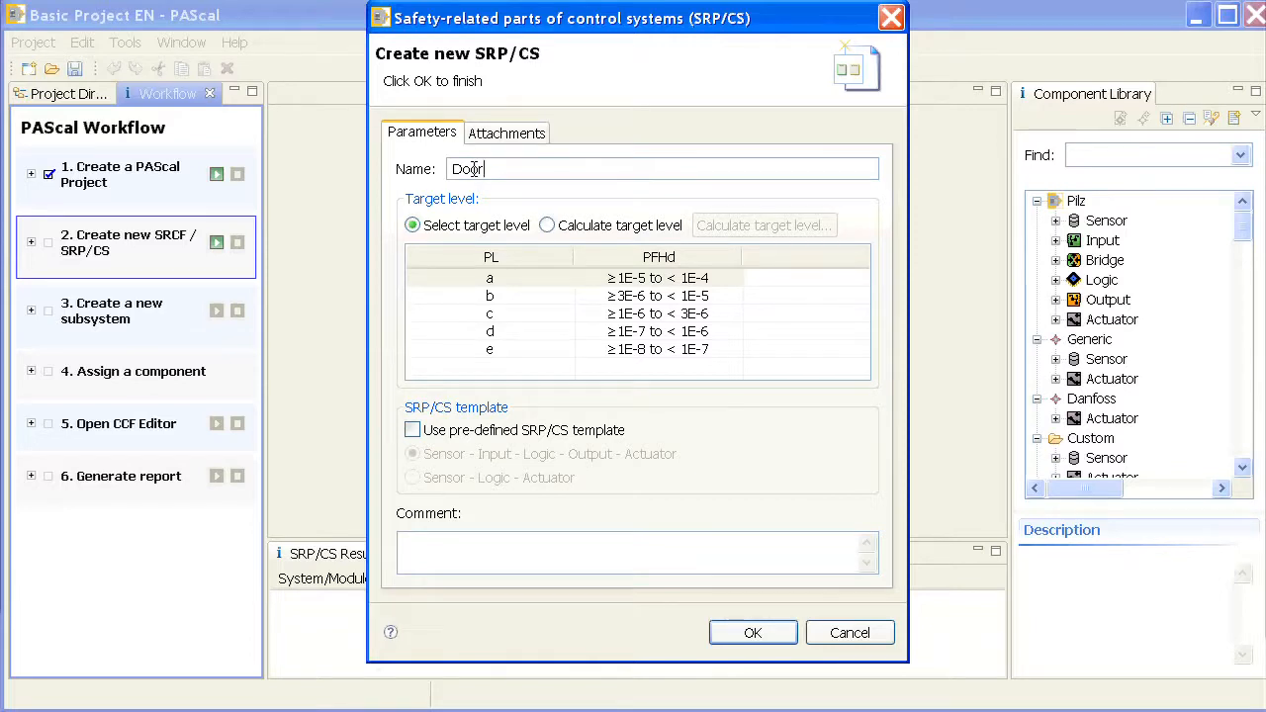
{"action": "left_click", "coordinate": [450, 546]}
{"action": "type", "text": "If door is opened then shut down drives"}
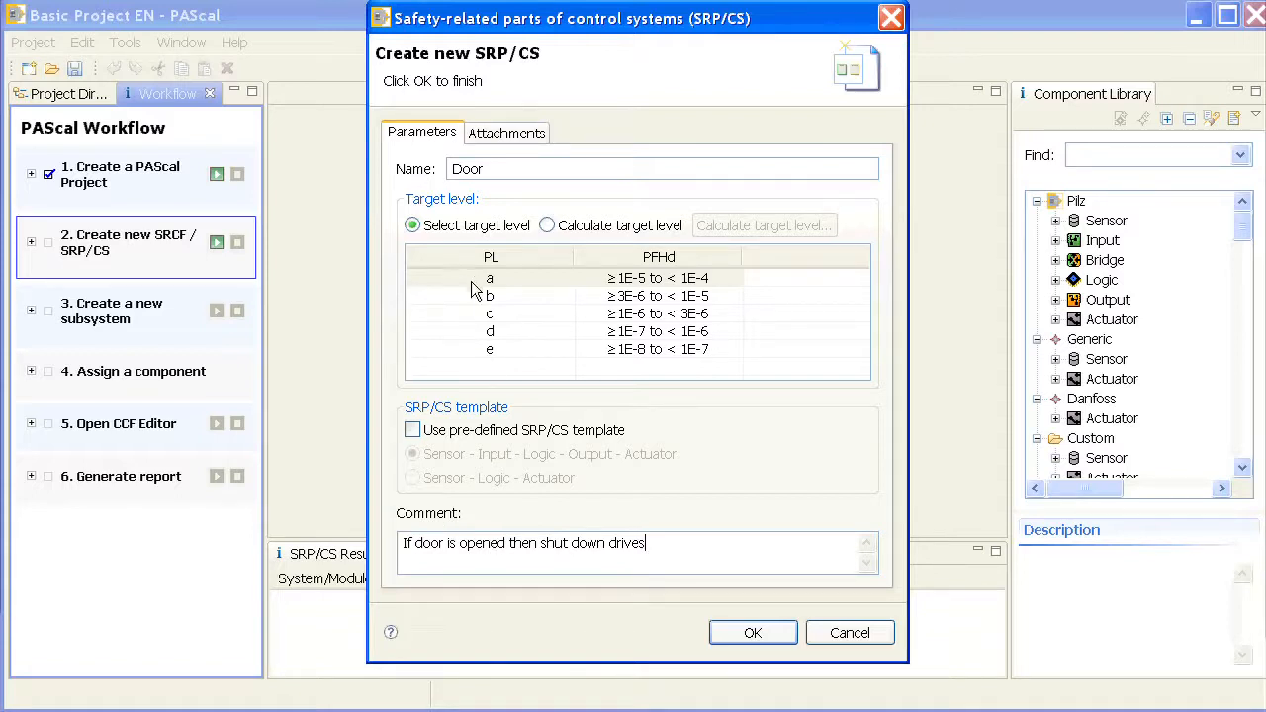
{"action": "left_click", "coordinate": [501, 330]}
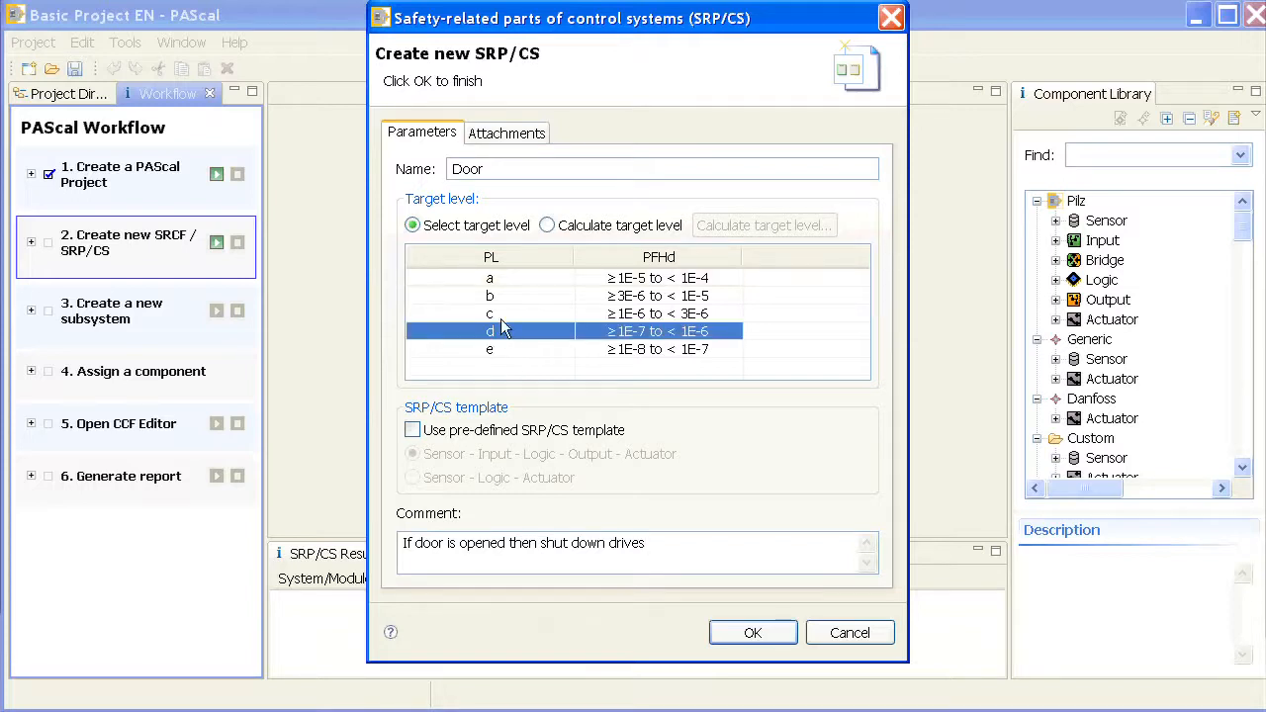
Switch Door to a calculated target level and set severity S2 (Serious) and frequency/exposure F2 (Frequent to continuous) in the risk analysis
{"action": "left_click", "coordinate": [546, 225]}
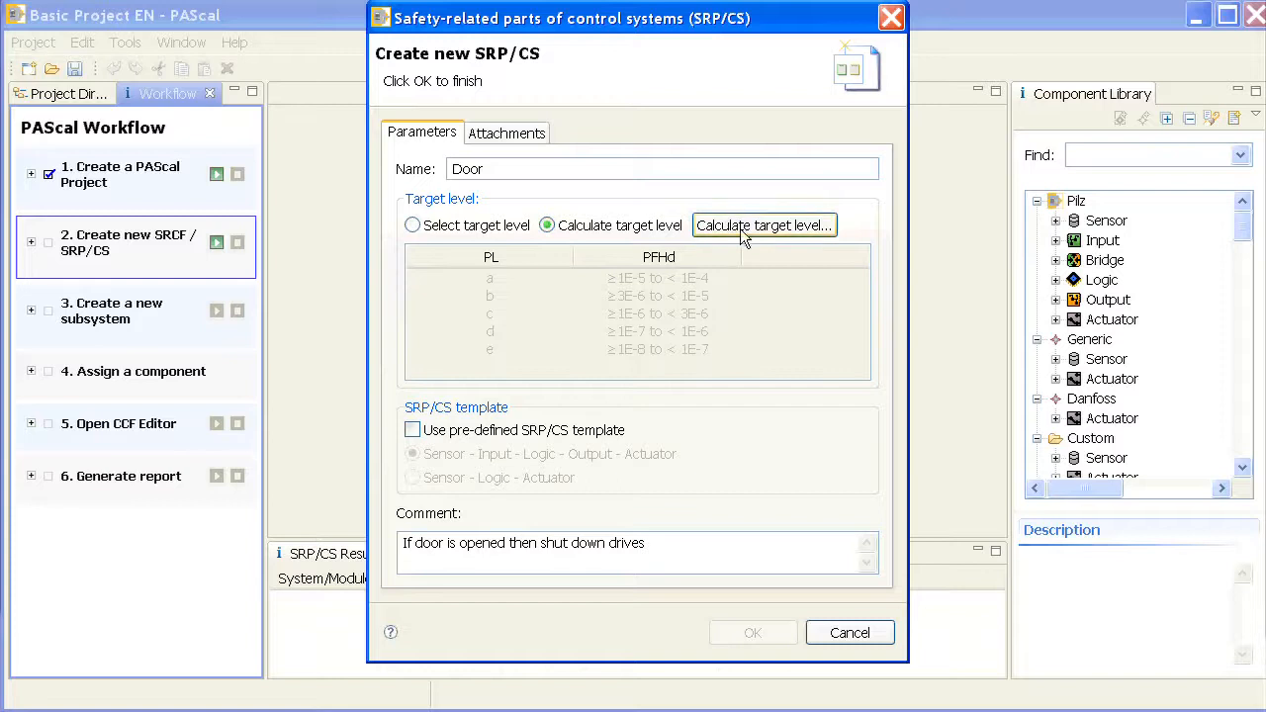
{"action": "left_click", "coordinate": [744, 226]}
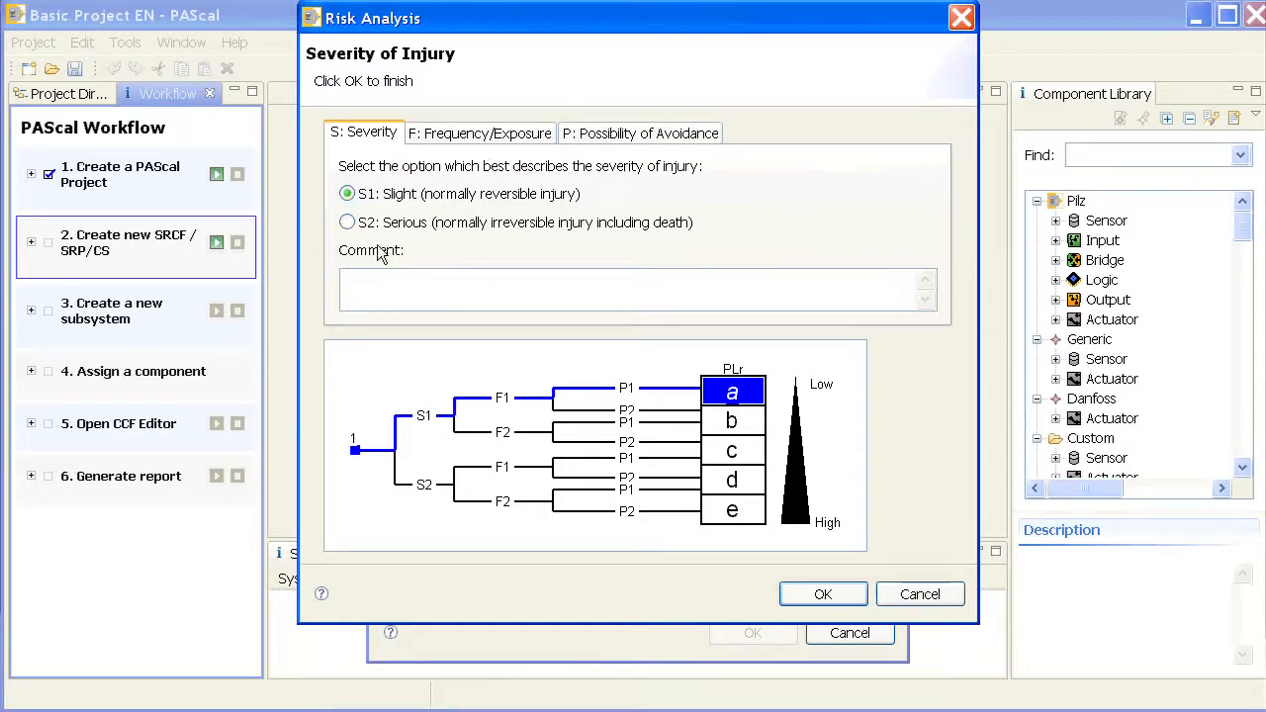
{"action": "left_click", "coordinate": [348, 223]}
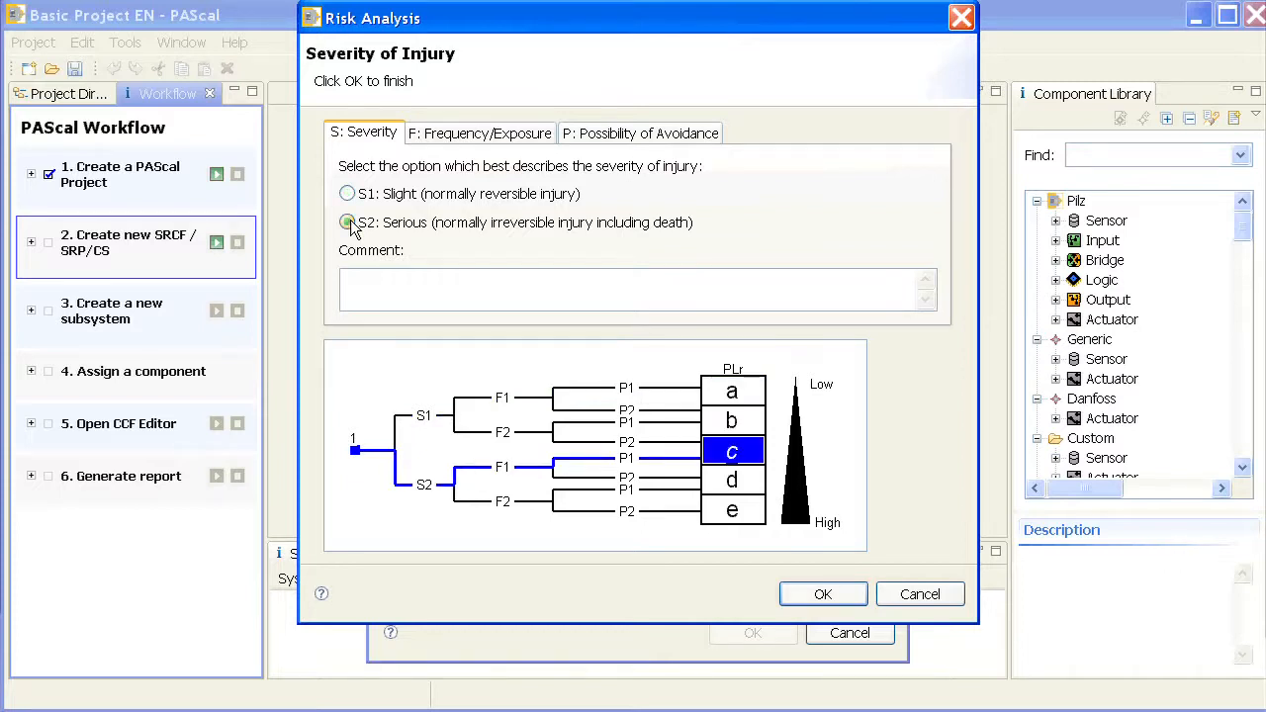
{"action": "left_click", "coordinate": [484, 137]}
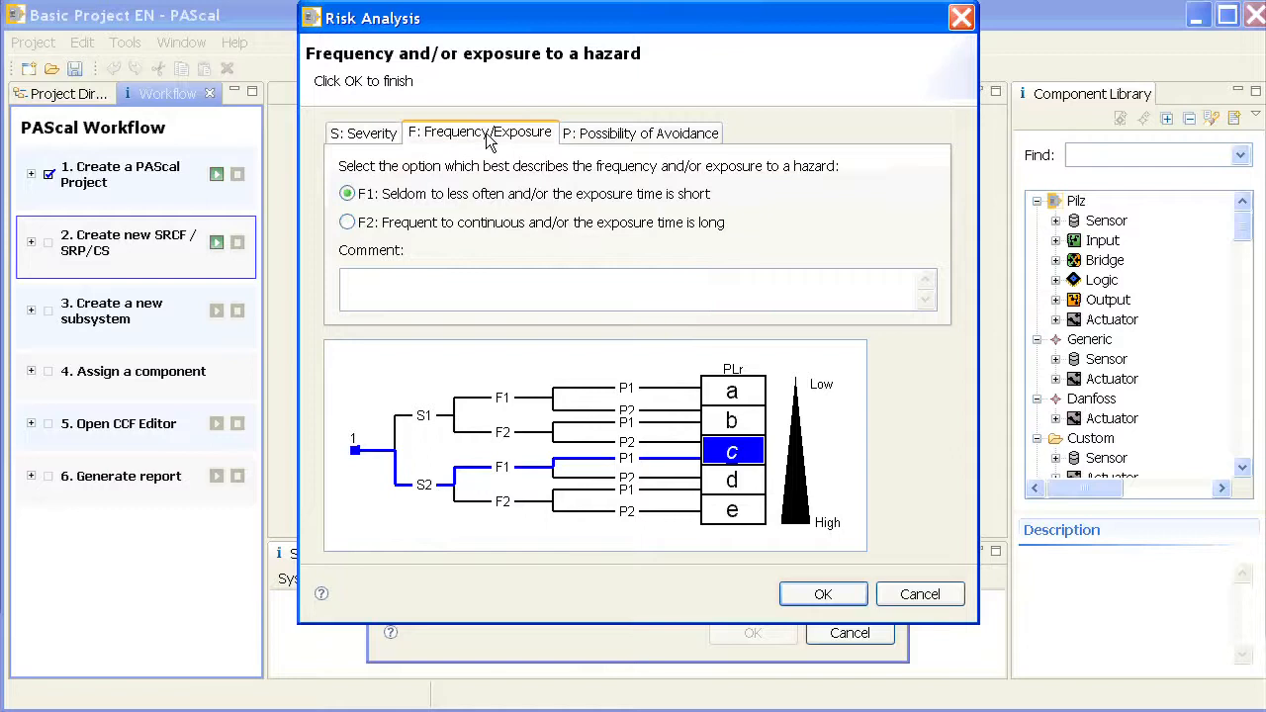
{"action": "left_click", "coordinate": [347, 223]}
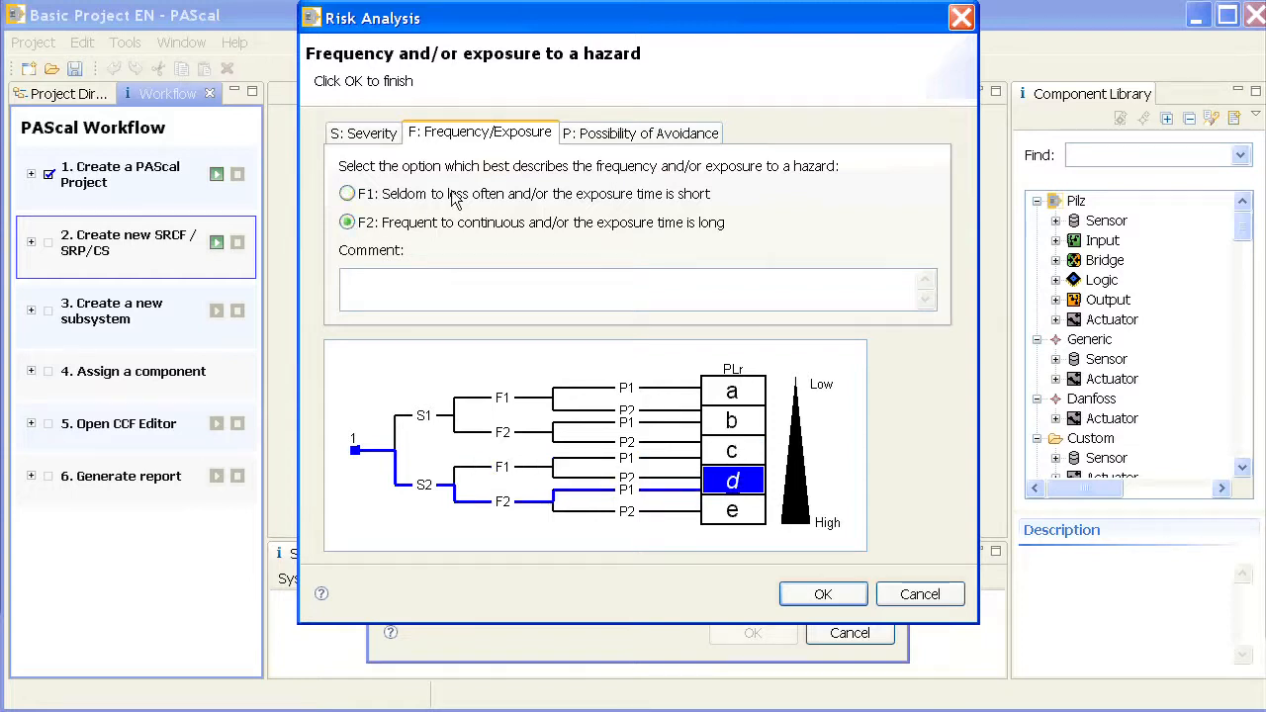
Comment the P1 avoidance option with "Trained personell can avoid risk due to specific training", then accept the risk analysis and the Door SRP/CS
{"action": "left_click", "coordinate": [619, 133]}
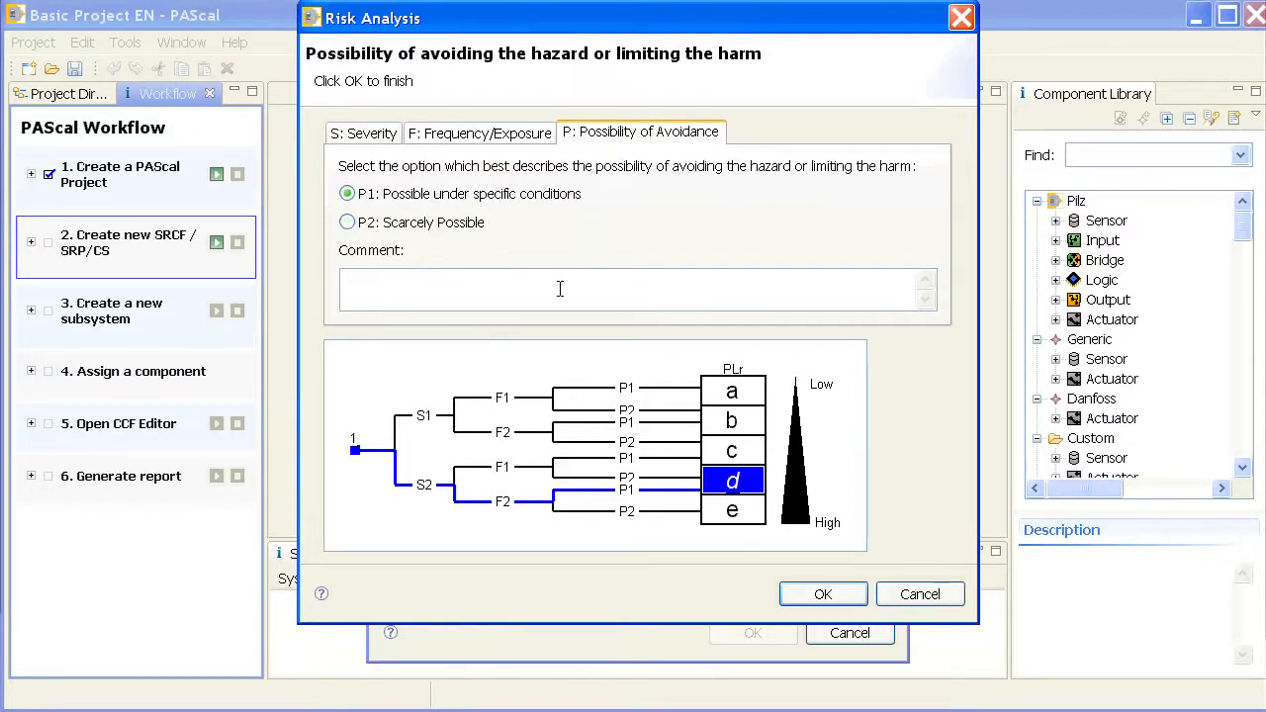
{"action": "left_click", "coordinate": [561, 282]}
{"action": "type", "text": "Trained persoen"}
{"action": "key", "text": "BackSpace"}
{"action": "type", "text": "nell"}
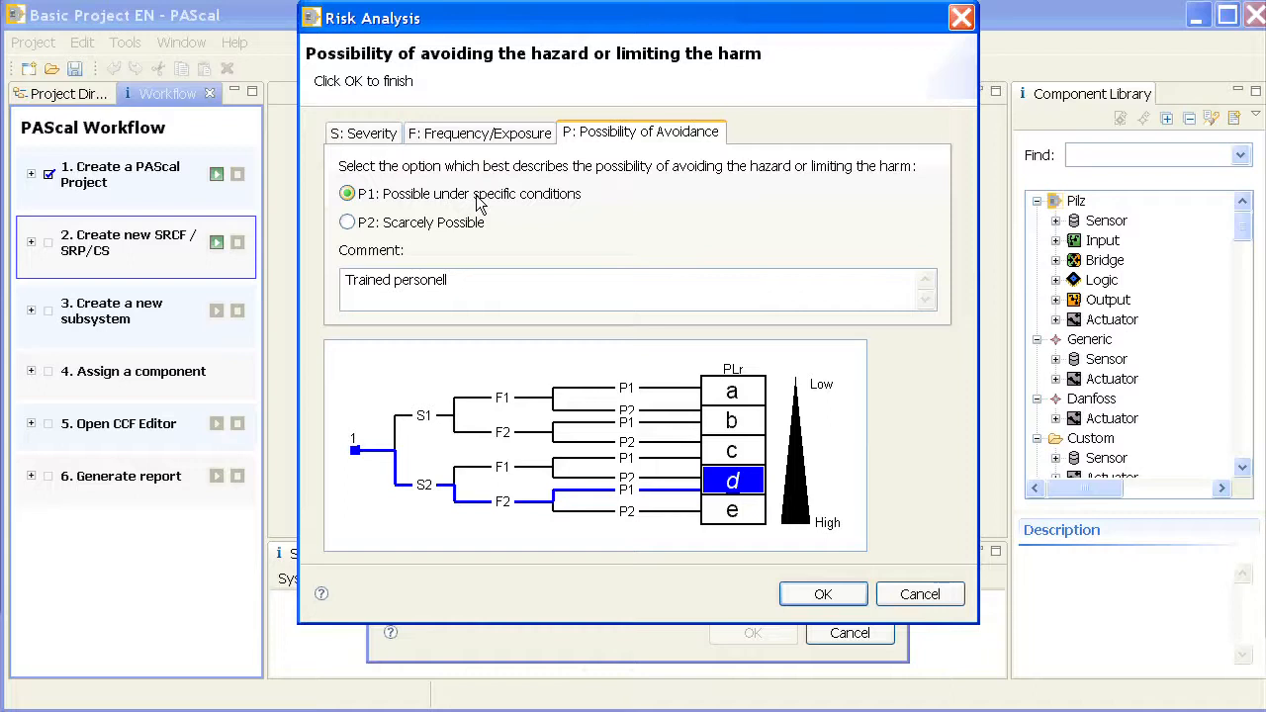
{"action": "type", "text": " can avoid "}
{"action": "type", "text": "risk due to"}
{"action": "type", "text": " sep"}
{"action": "key", "text": "BackSpace"}
{"action": "key", "text": "BackSpace"}
{"action": "type", "text": "pecific "}
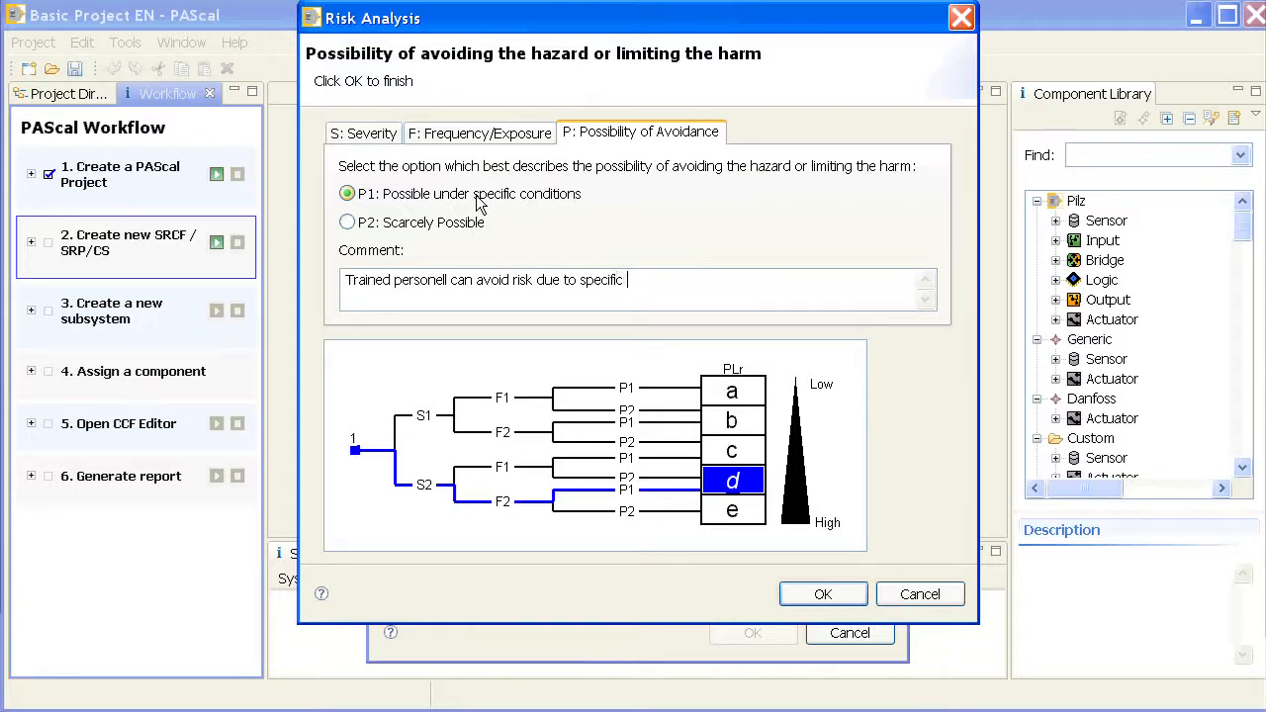
{"action": "type", "text": "training"}
{"action": "left_click", "coordinate": [838, 599]}
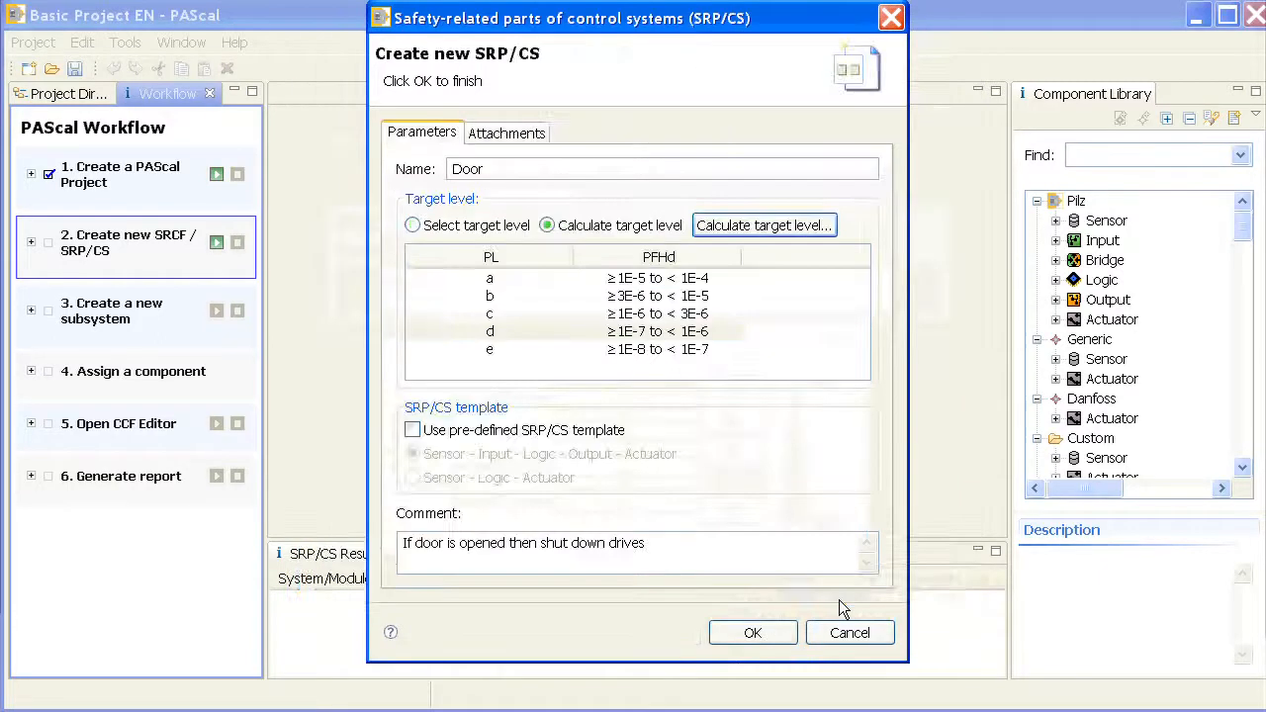
{"action": "left_click", "coordinate": [787, 632]}
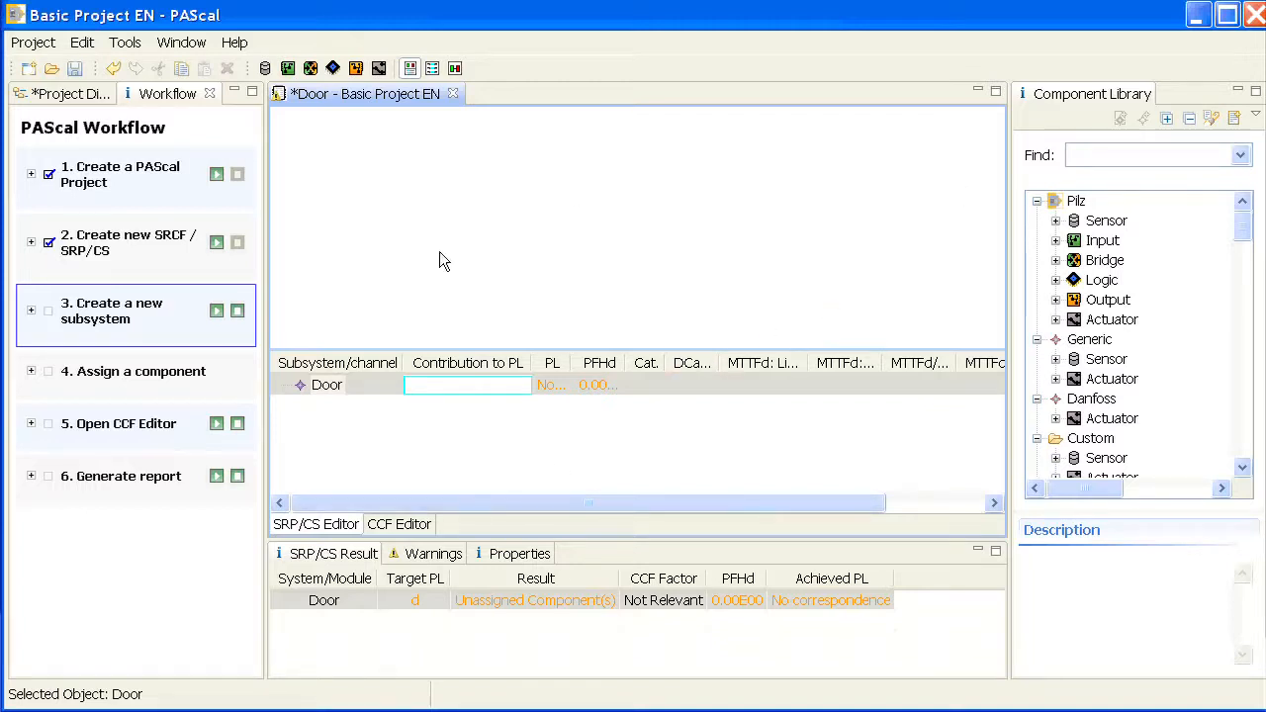
Add the Pilz PSEN cs2.1p safety switch from the PSENcs sensors to the Door SRP/CS
{"action": "left_click", "coordinate": [1055, 222]}
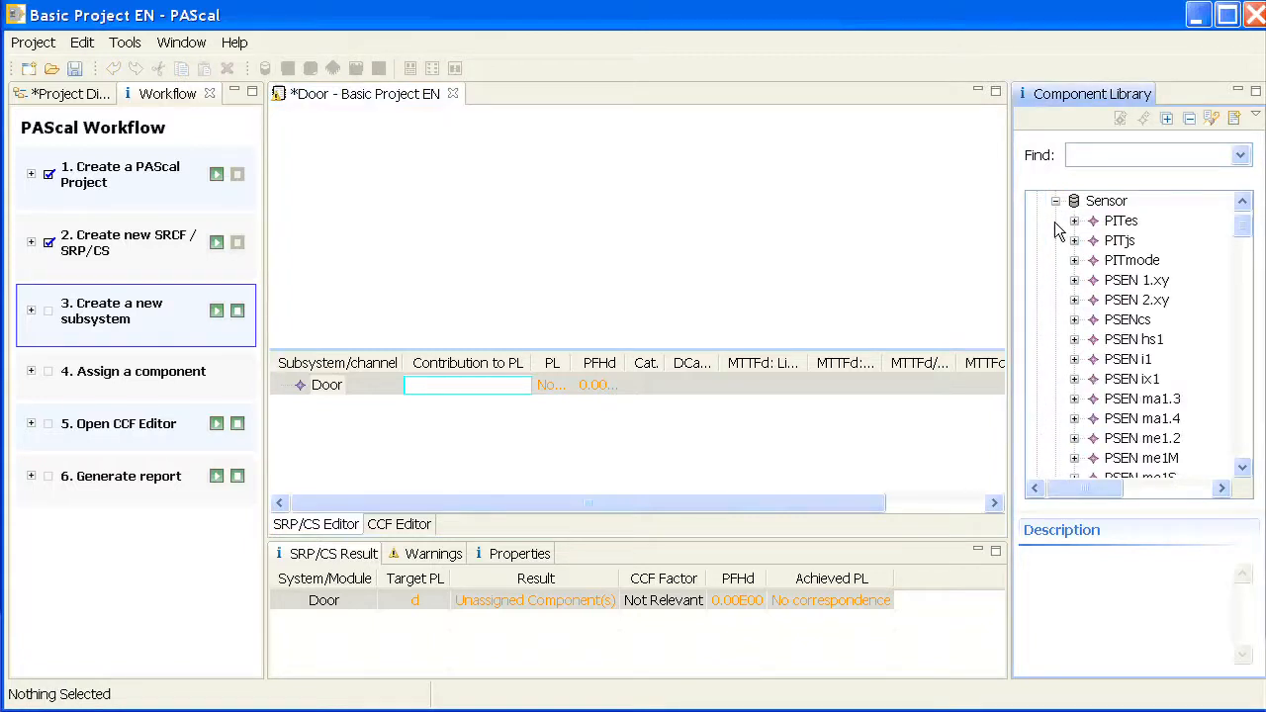
{"action": "left_click", "coordinate": [1075, 320]}
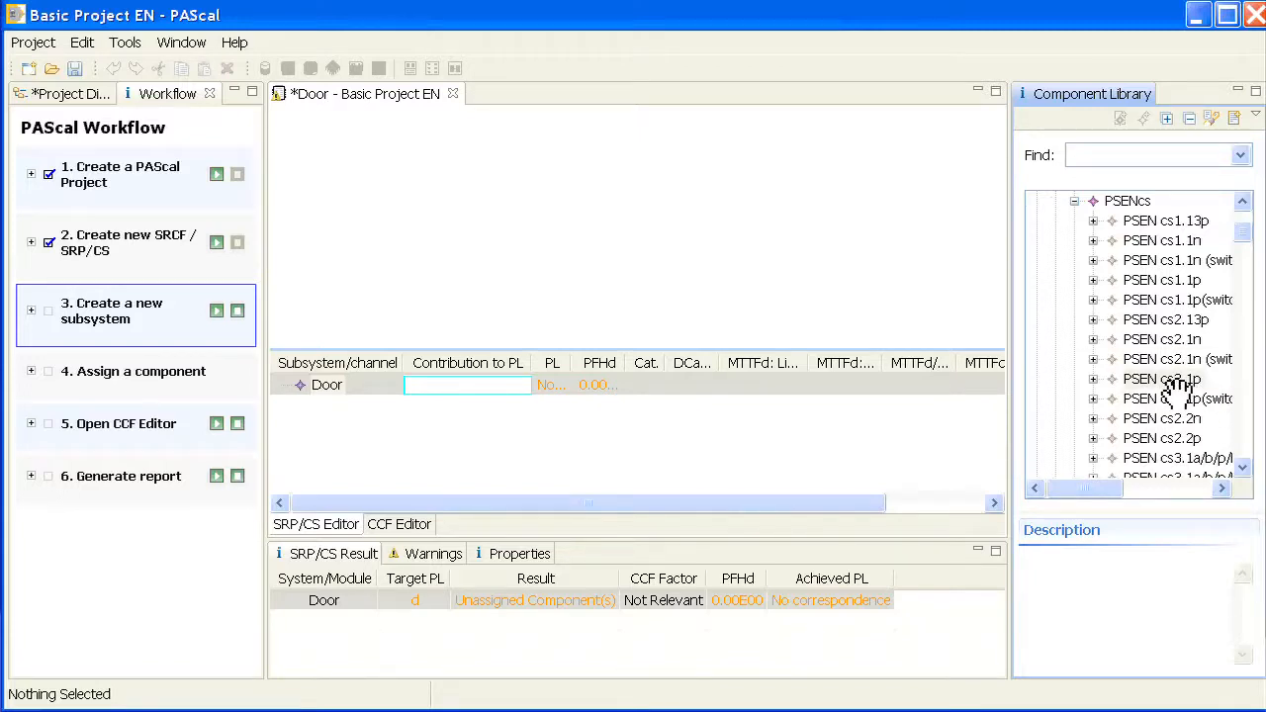
{"action": "left_click_drag", "start_coordinate": [1176, 391], "coordinate": [317, 211]}
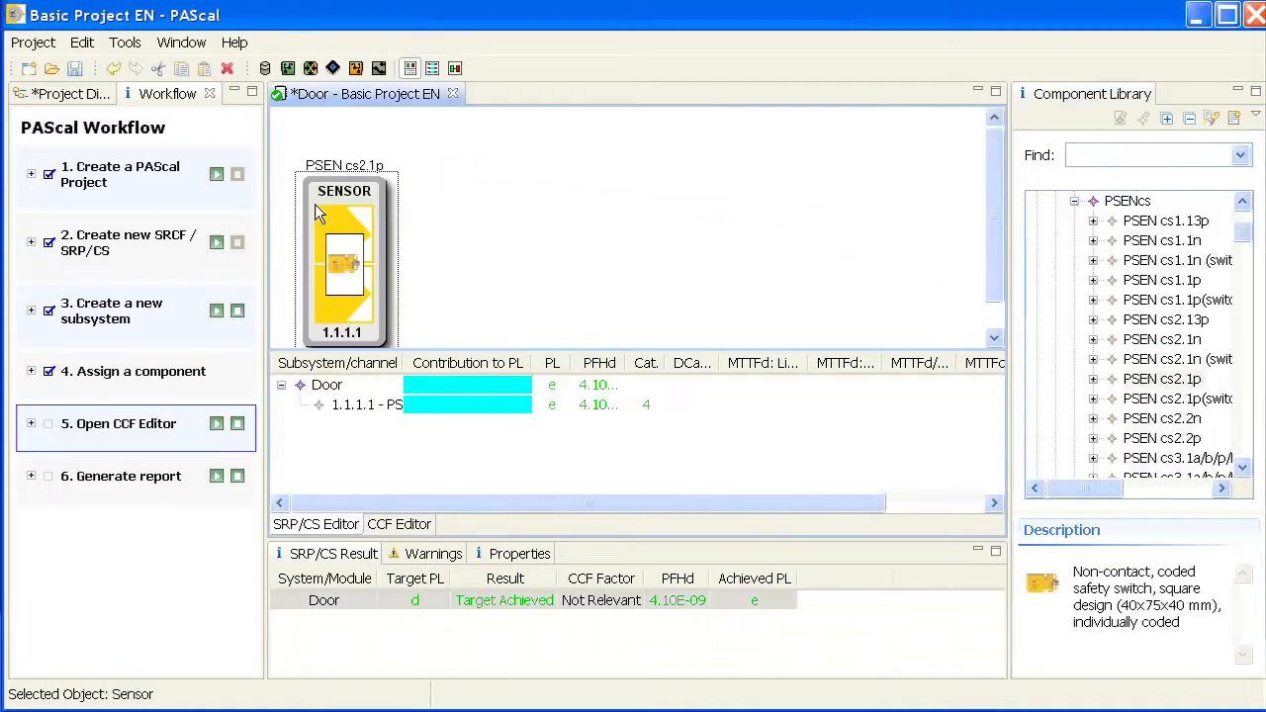
{"action": "left_click", "coordinate": [992, 339]}
{"action": "left_click_drag", "start_coordinate": [993, 339], "coordinate": [992, 339]}
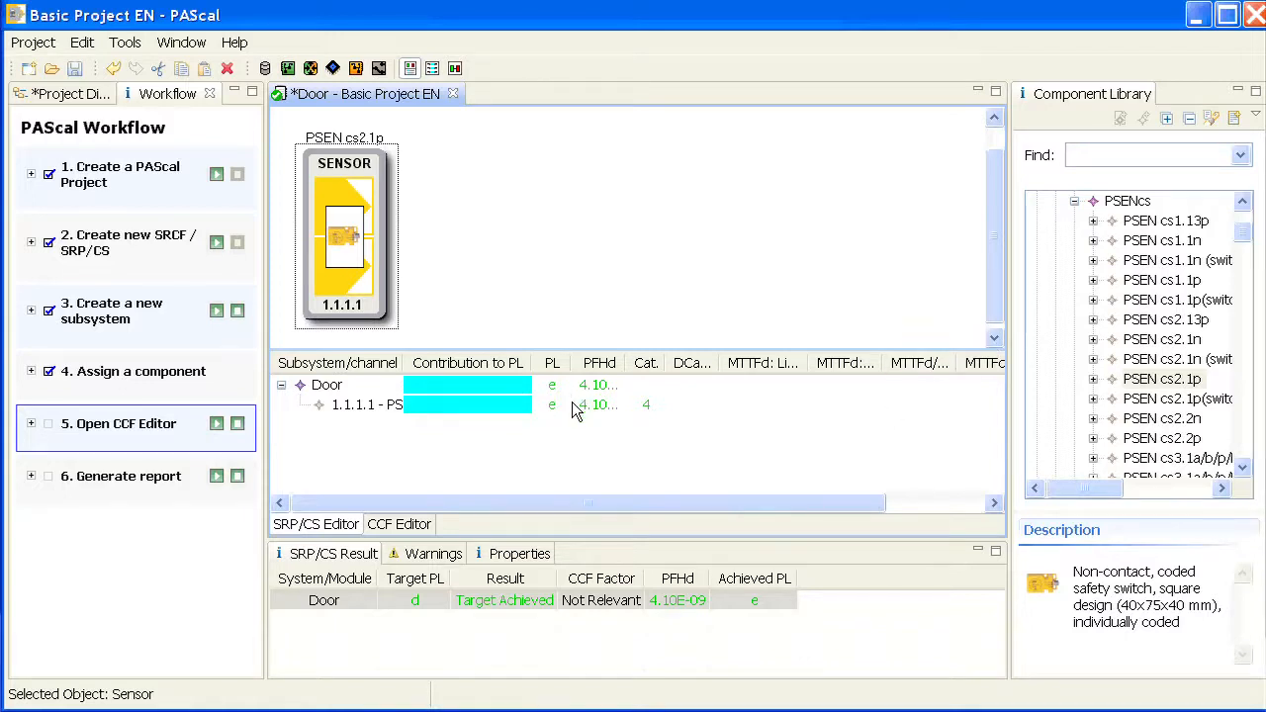
Search the component library for "pnoz s4" and place the PNOZ s4 relay as the logic subsystem after the sensor
{"action": "left_click", "coordinate": [1074, 202]}
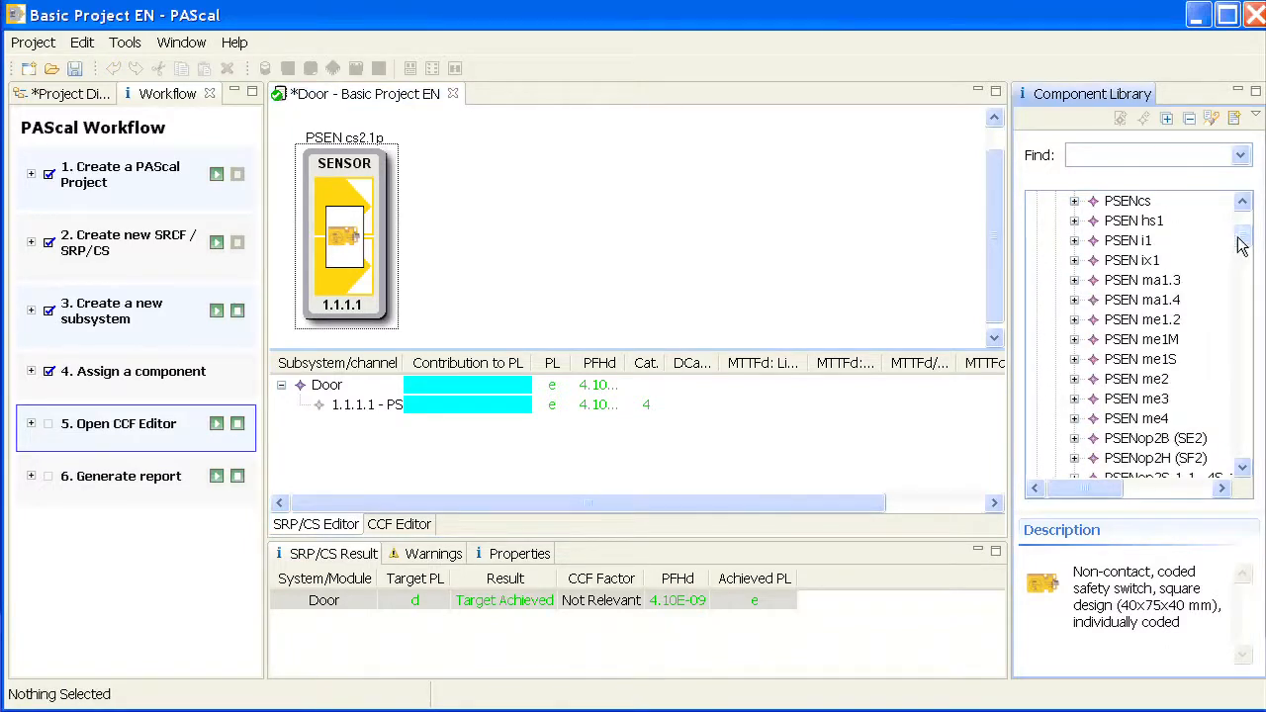
{"action": "left_click_drag", "start_coordinate": [1242, 237], "coordinate": [1241, 228]}
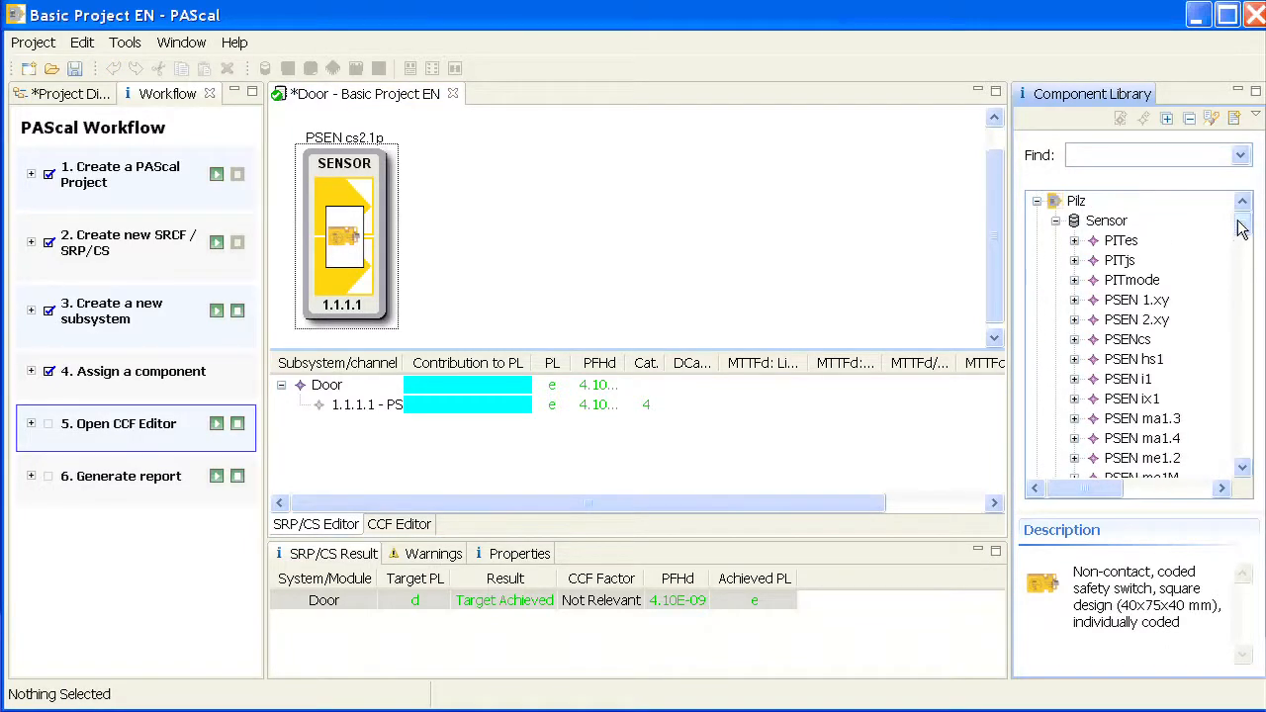
{"action": "left_click", "coordinate": [1055, 220]}
{"action": "left_click", "coordinate": [1093, 161]}
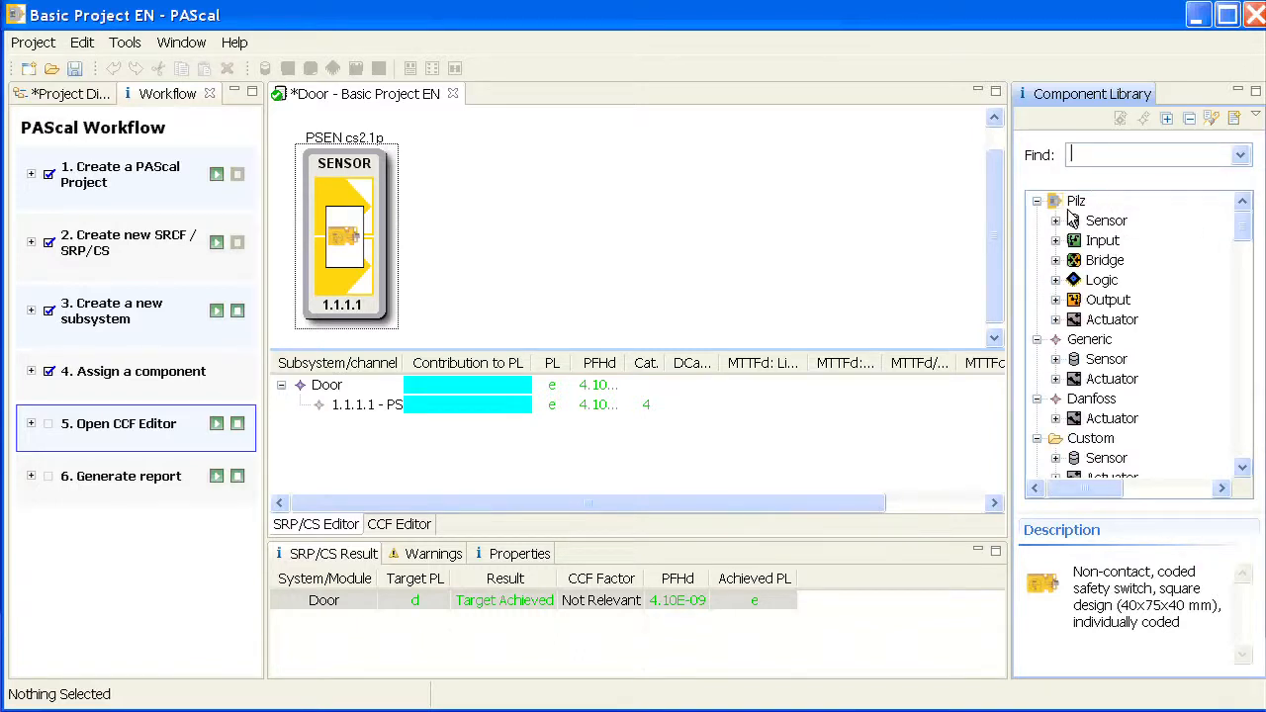
{"action": "left_click", "coordinate": [1074, 202]}
{"action": "left_click", "coordinate": [1078, 155]}
{"action": "type", "text": "pnilz s4"}
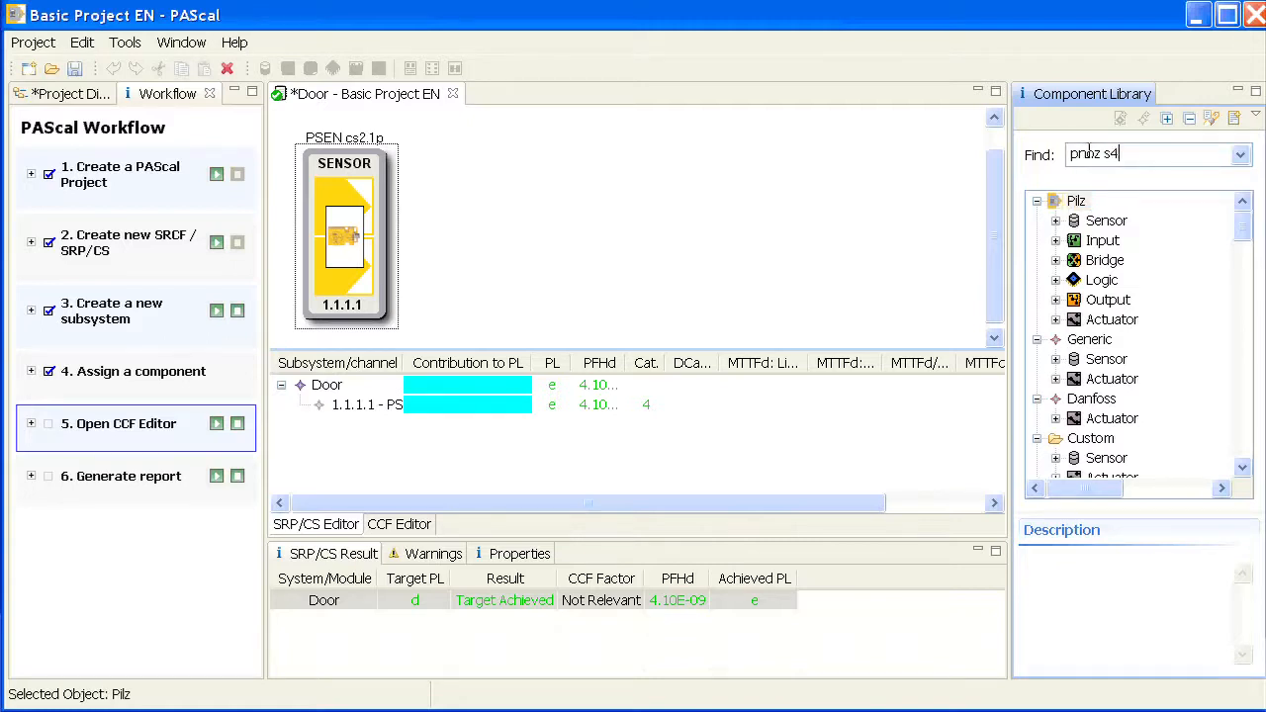
{"action": "key", "text": "Return"}
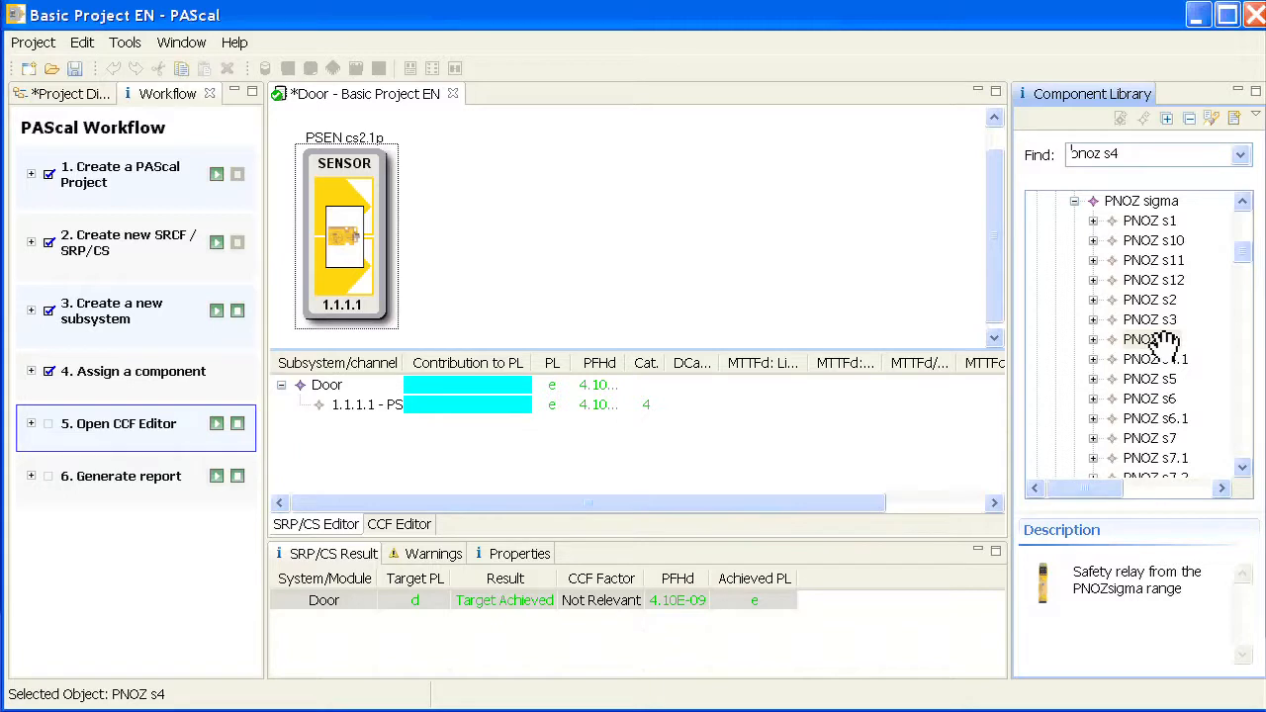
{"action": "left_click_drag", "start_coordinate": [1162, 341], "coordinate": [515, 223]}
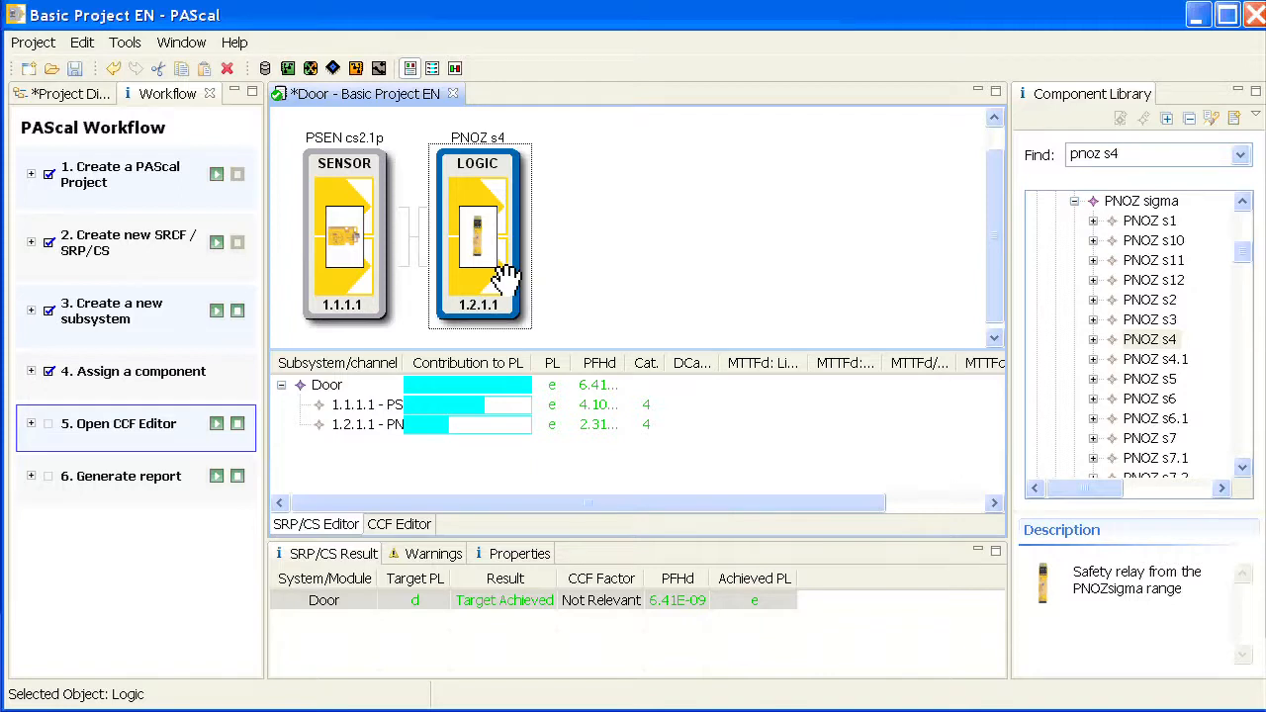
Add the generic Contactor nominal load to the Door SRP/CS as the actuator after the PNOZ s4
{"action": "left_click", "coordinate": [1078, 203]}
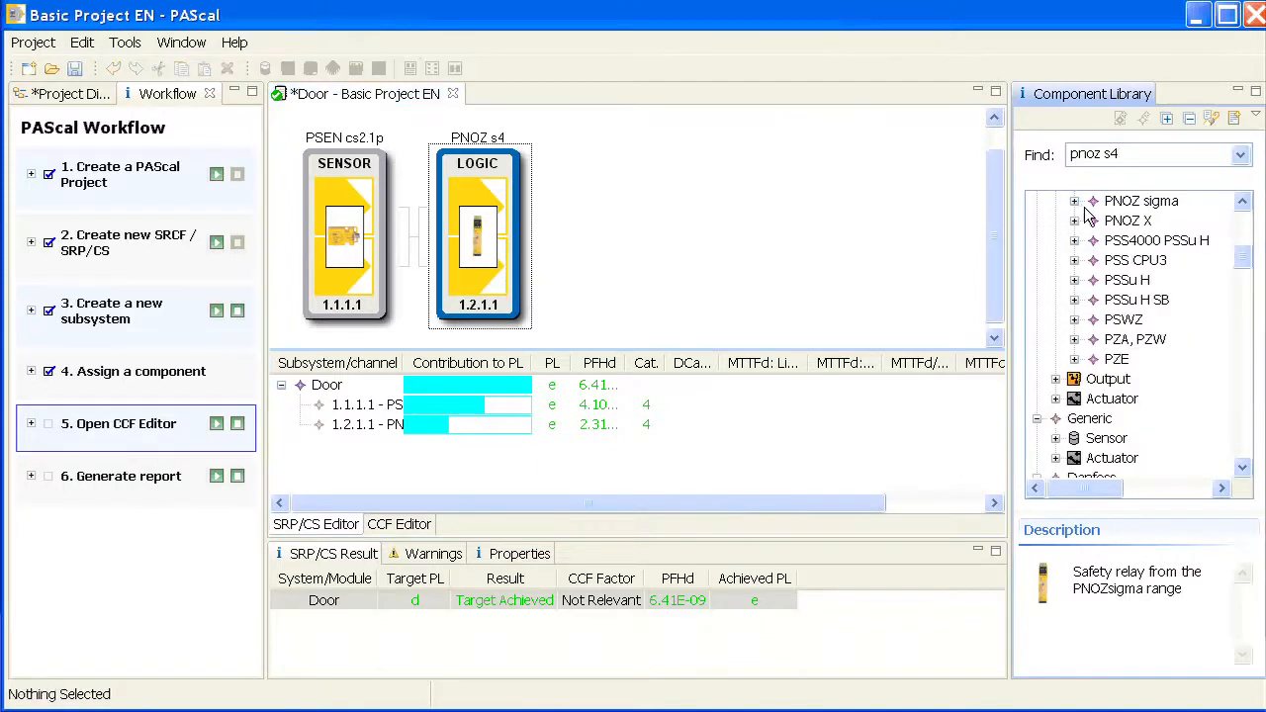
{"action": "scroll", "coordinate": [1087, 217], "scroll_direction": "down", "scroll_amount": 2}
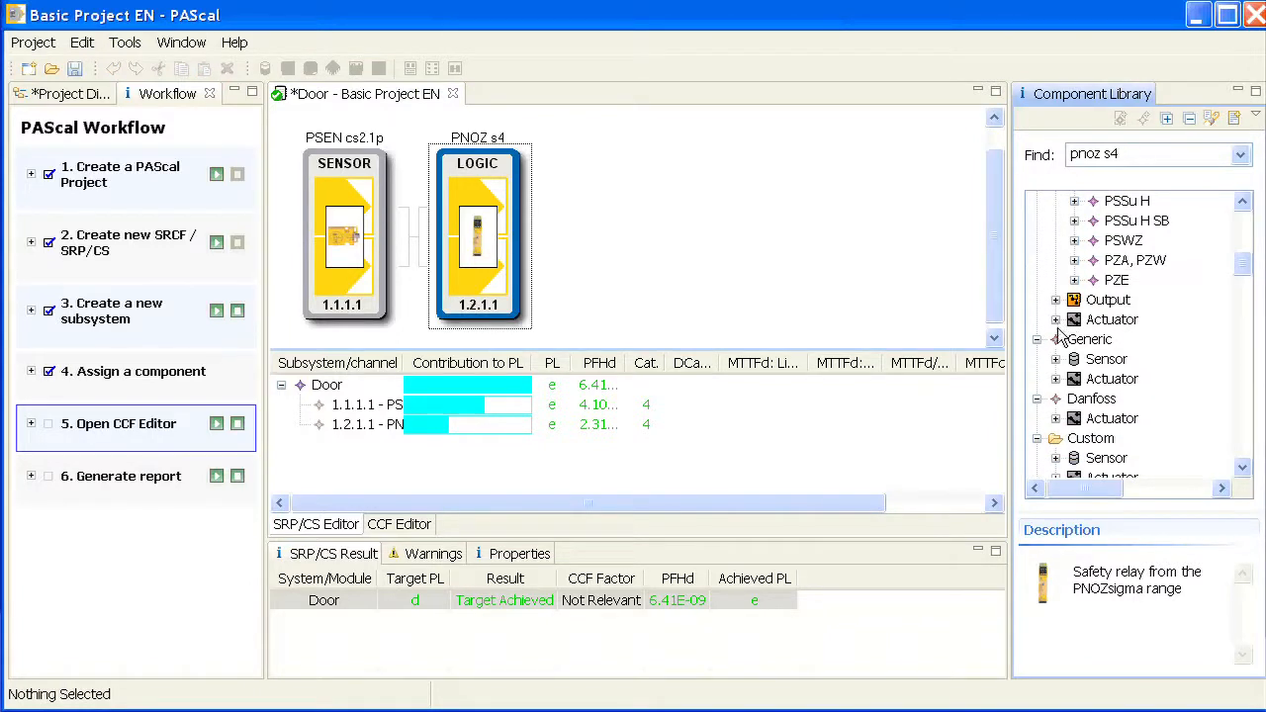
{"action": "left_click", "coordinate": [1055, 380]}
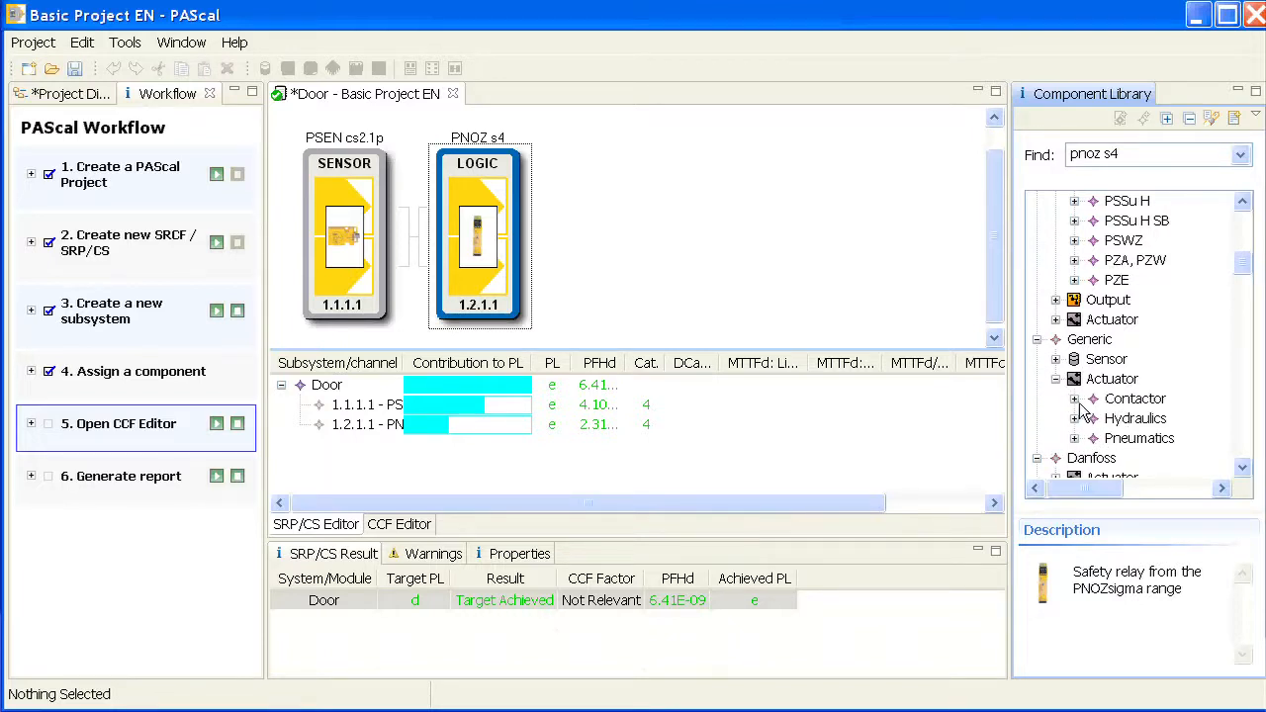
{"action": "left_click", "coordinate": [1076, 400]}
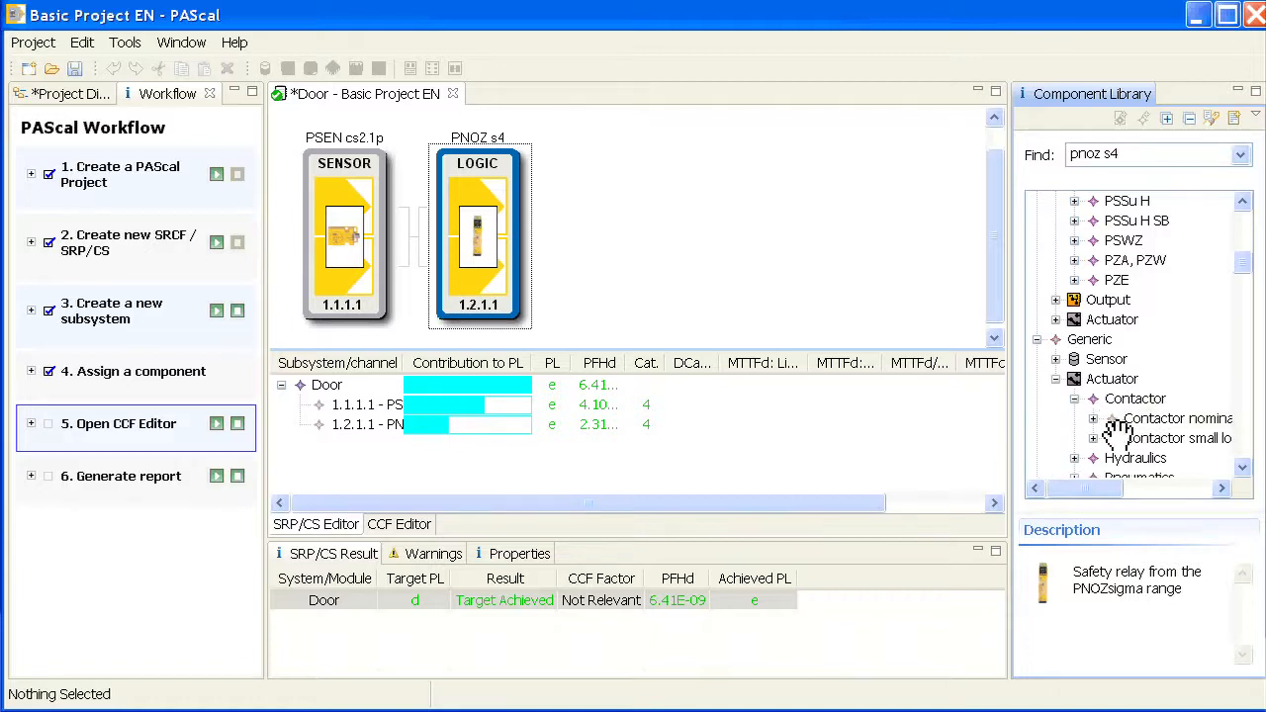
{"action": "left_click_drag", "start_coordinate": [1147, 423], "coordinate": [615, 205]}
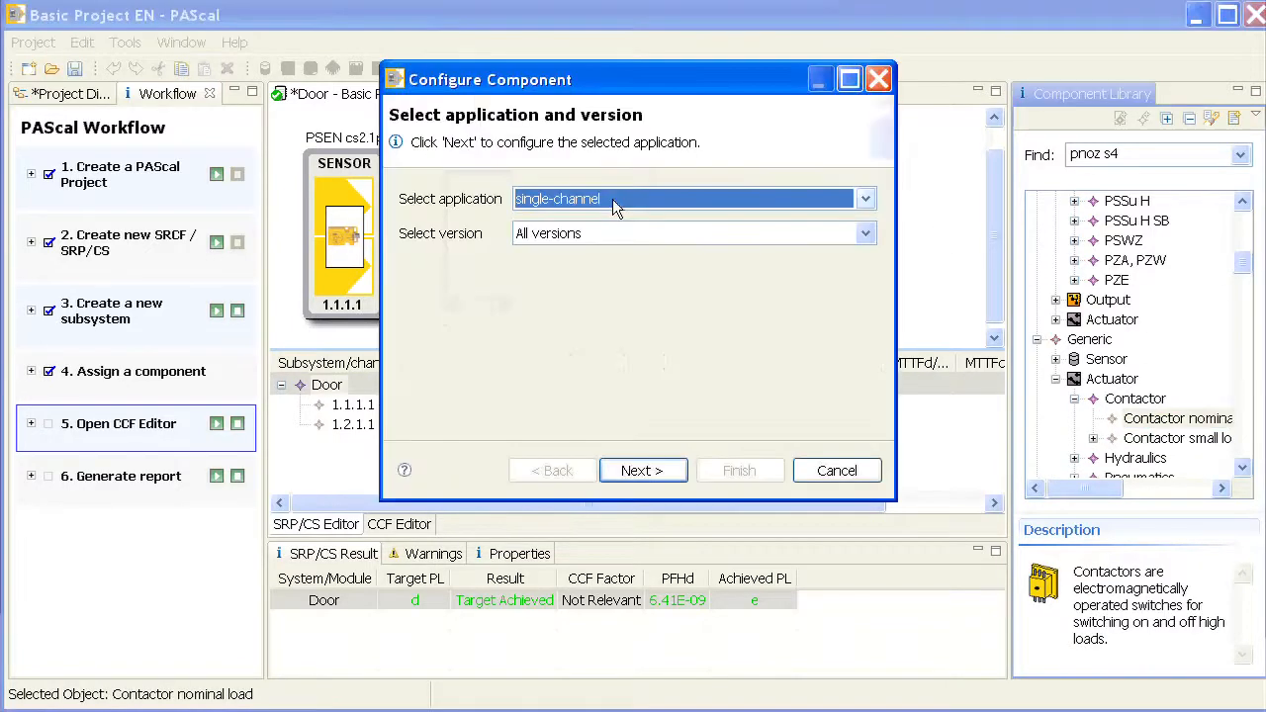
Configure the contactor as single-channel for all versions with a time between two operations of 4 hours
{"action": "left_click", "coordinate": [866, 199]}
{"action": "left_click", "coordinate": [867, 199]}
{"action": "left_click", "coordinate": [651, 476]}
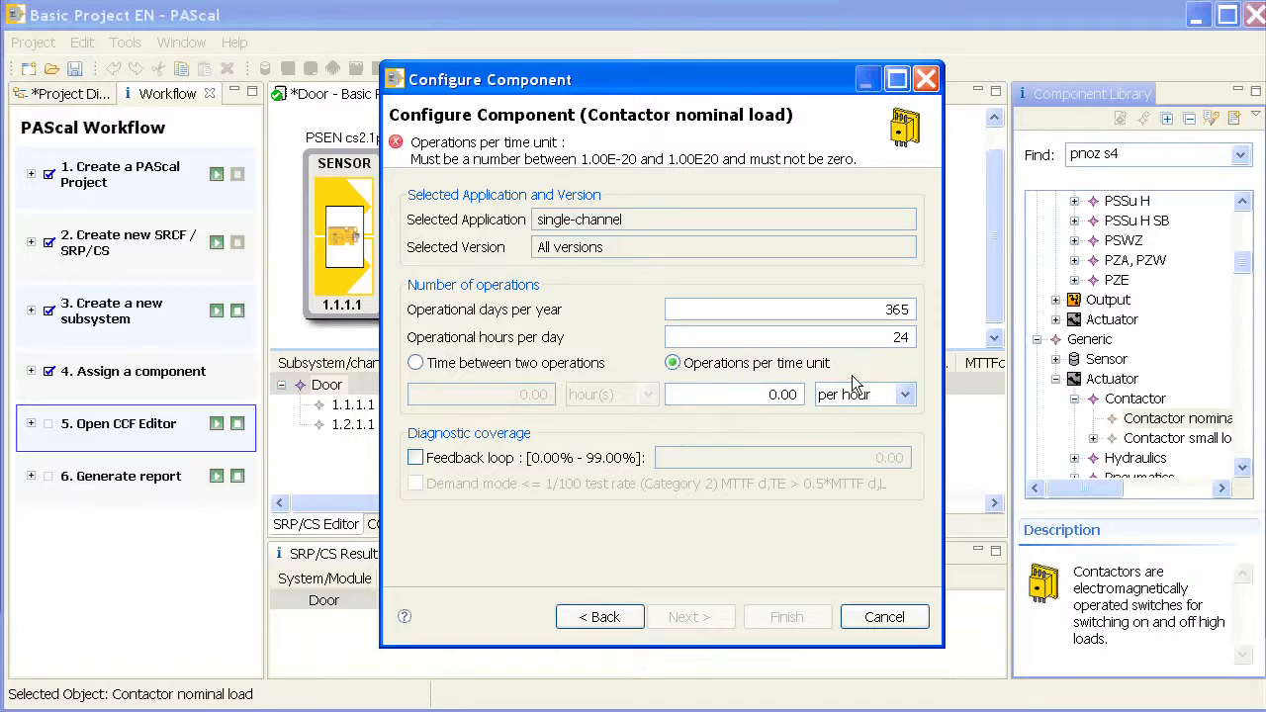
{"action": "left_click", "coordinate": [415, 364]}
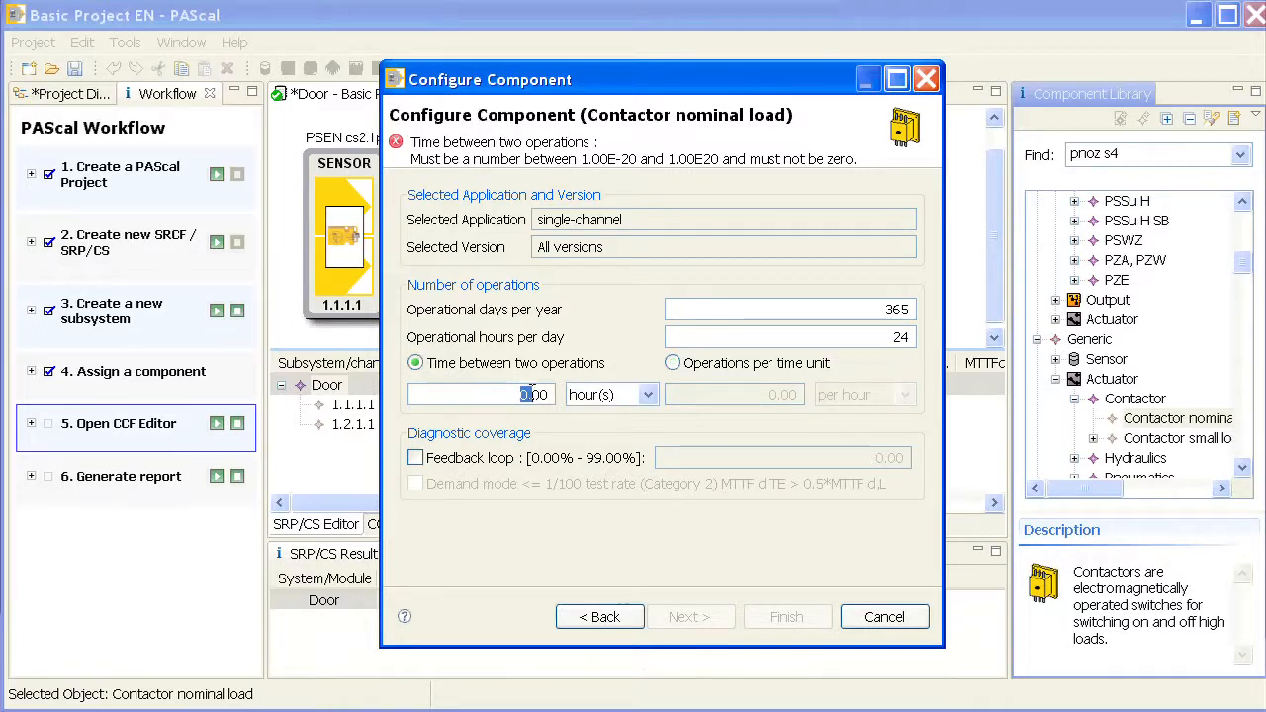
{"action": "left_click_drag", "start_coordinate": [518, 395], "coordinate": [526, 395]}
{"action": "type", "text": "4"}
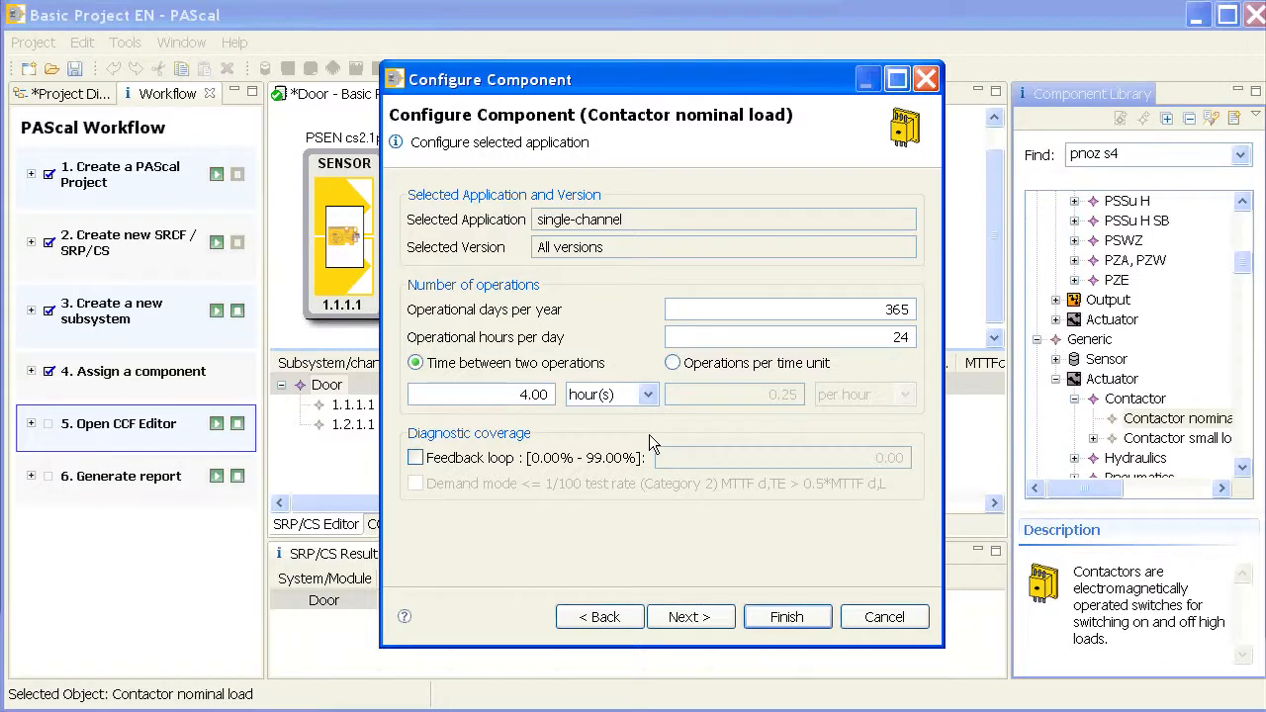
{"action": "left_click", "coordinate": [797, 619]}
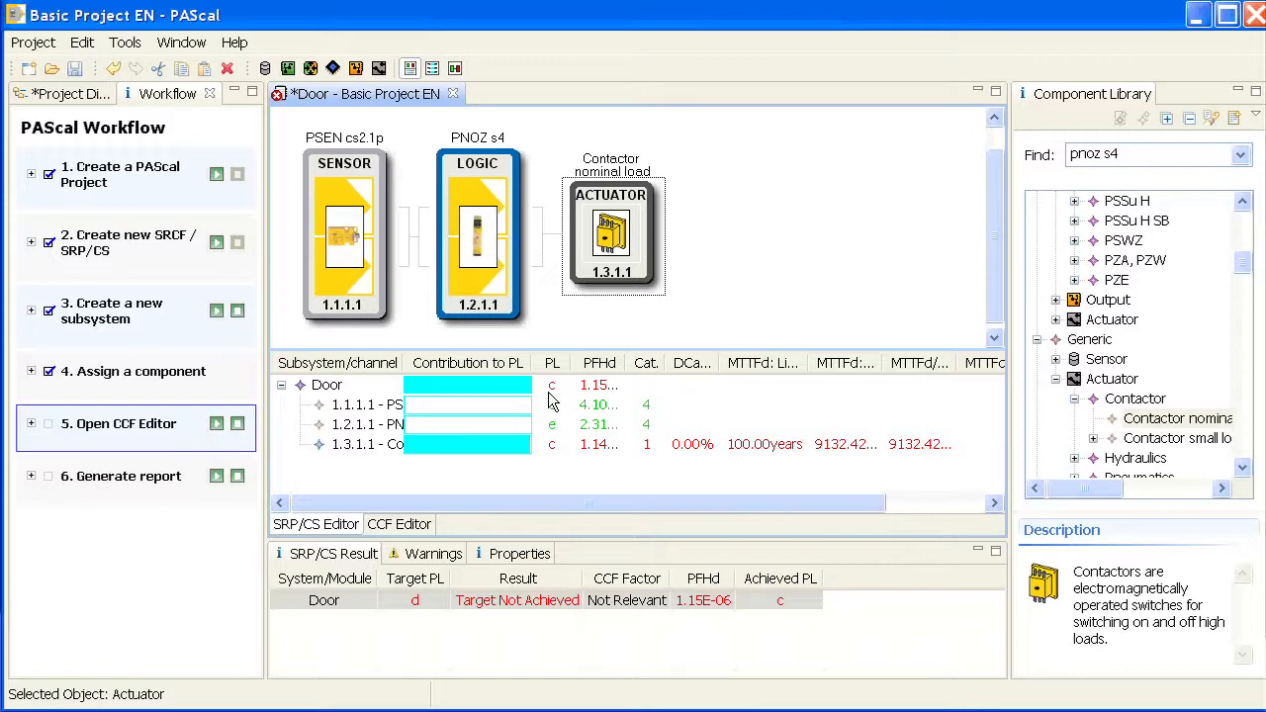
Widen the PFHd and Subsystem/channel columns of the results table to show their full contents
{"action": "left_click_drag", "start_coordinate": [631, 363], "coordinate": [669, 363]}
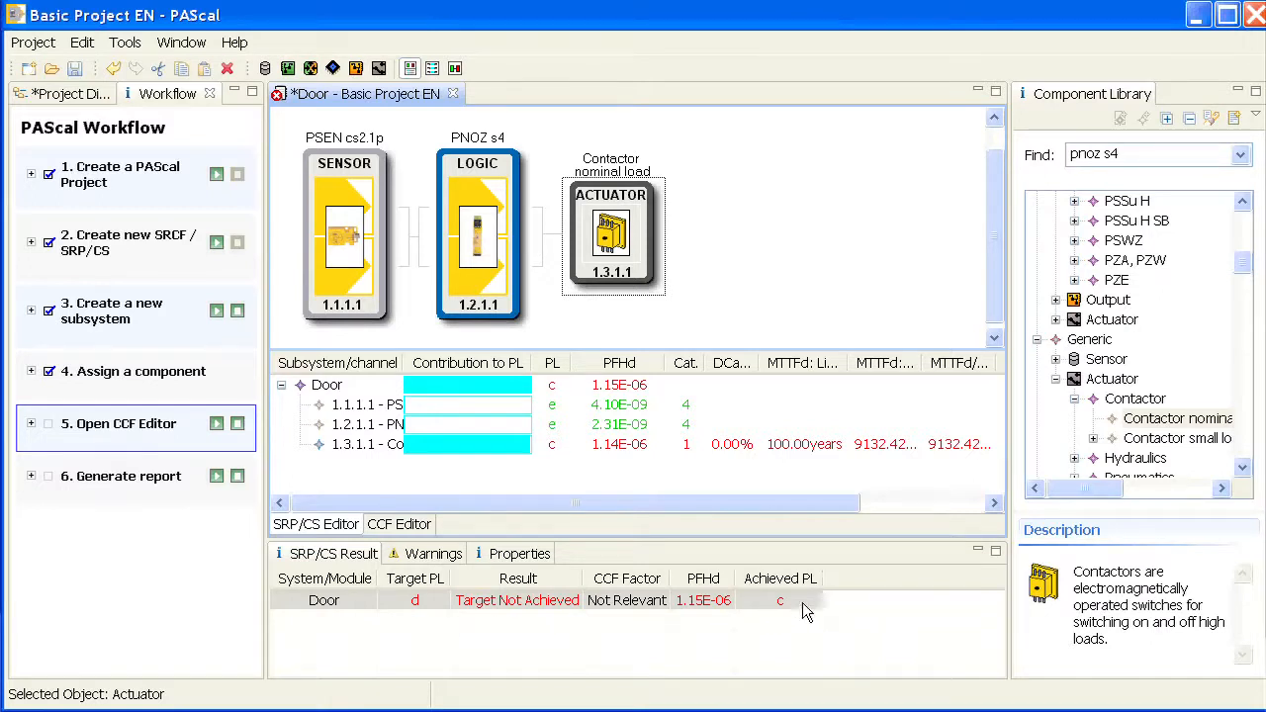
{"action": "mouse_move", "coordinate": [786, 612]}
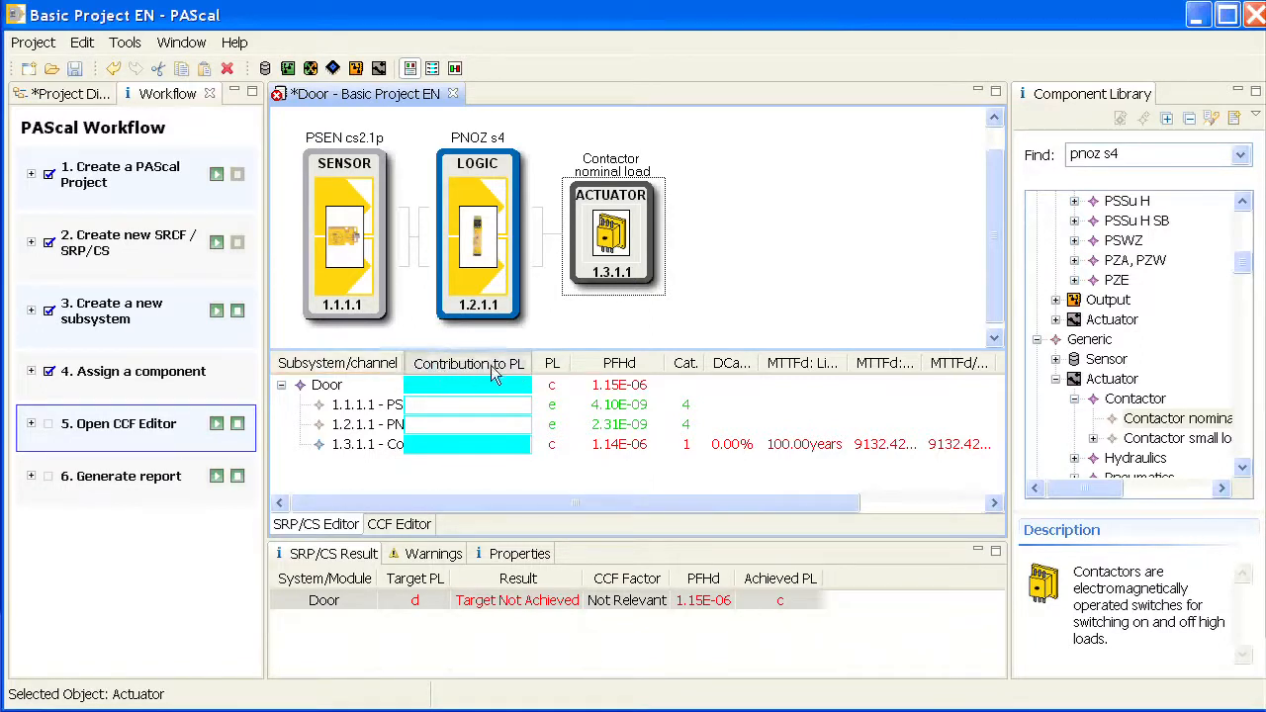
{"action": "left_click_drag", "start_coordinate": [405, 363], "coordinate": [532, 370]}
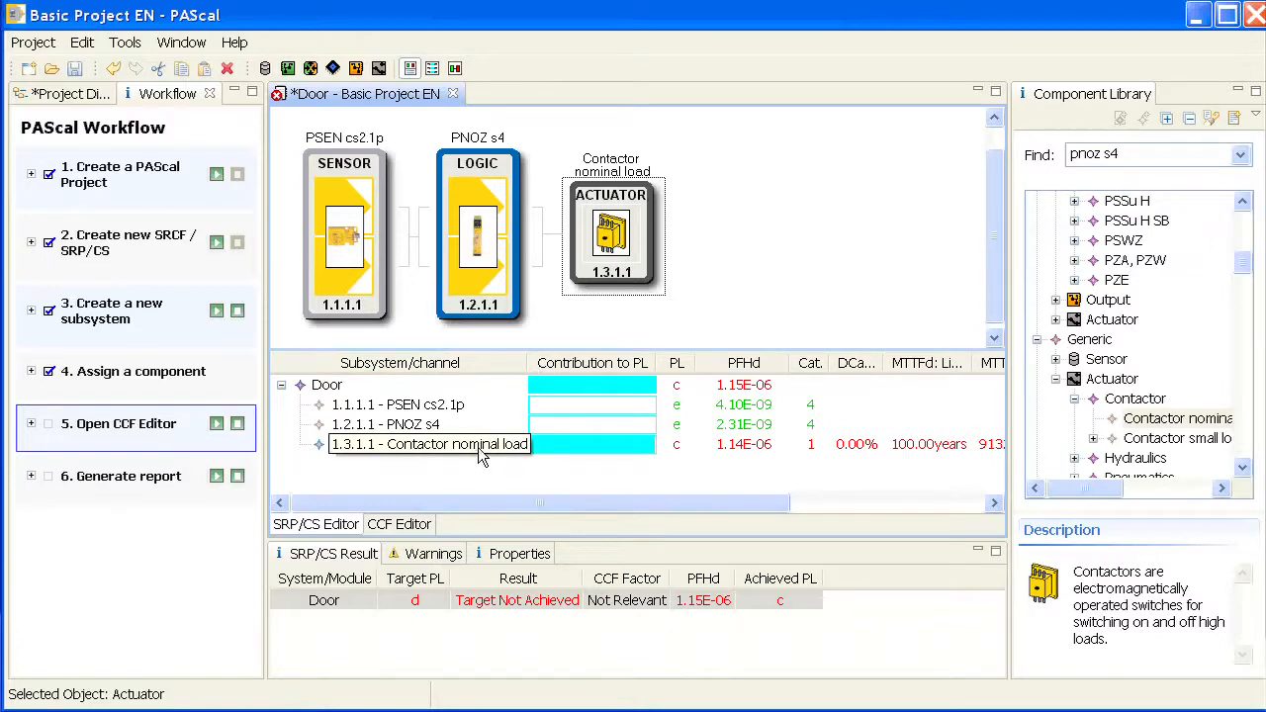
Change the actuator subsystem's architecture from one channel to two channels
{"action": "left_click", "coordinate": [647, 277]}
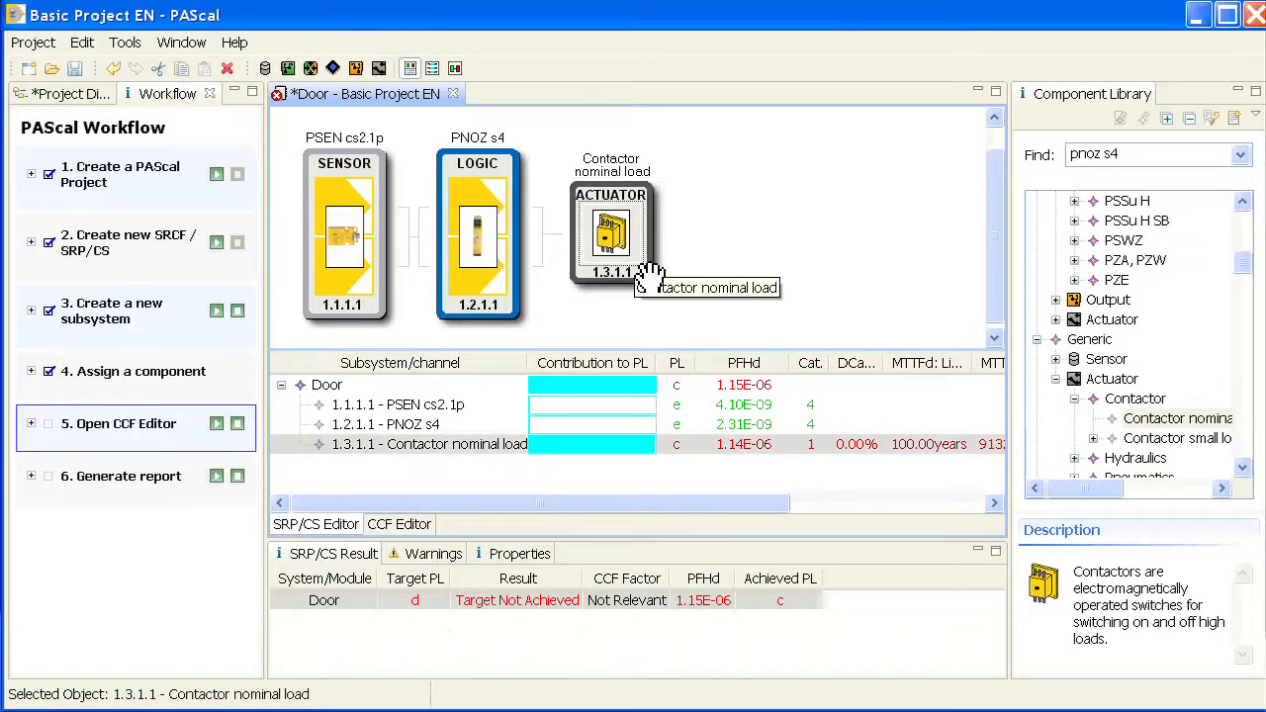
{"action": "right_click", "coordinate": [627, 276]}
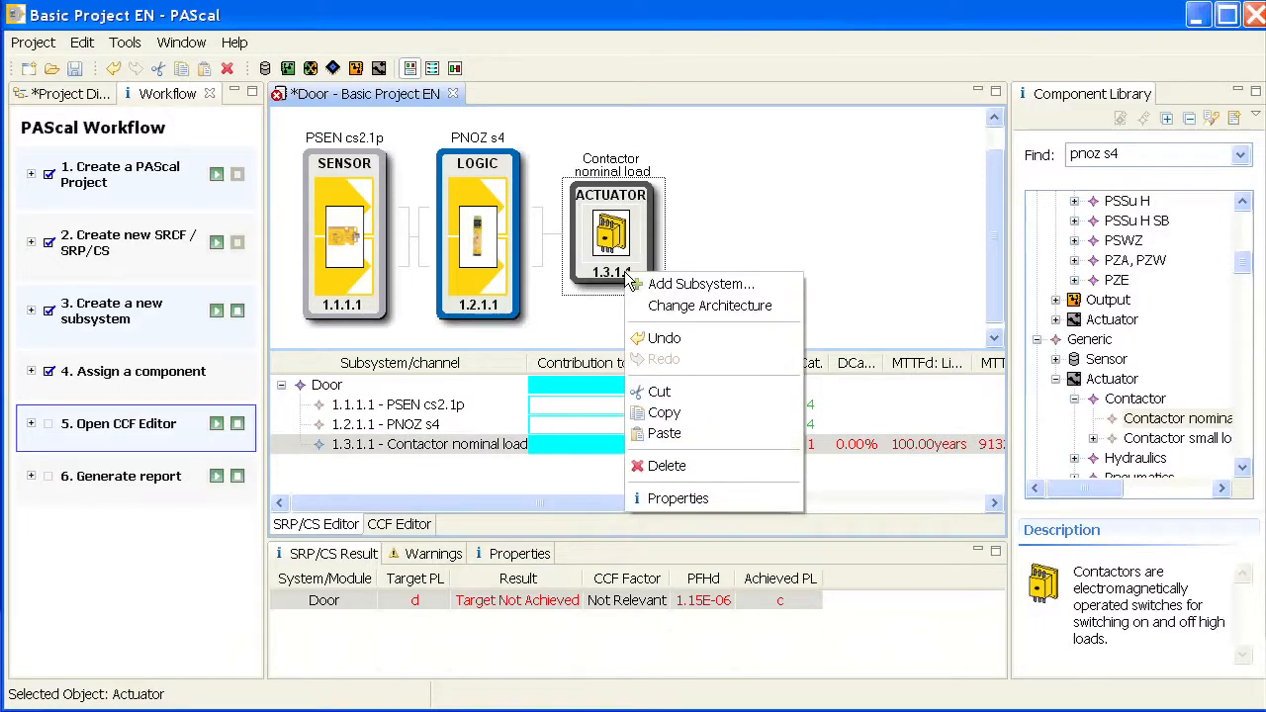
{"action": "left_click", "coordinate": [695, 313]}
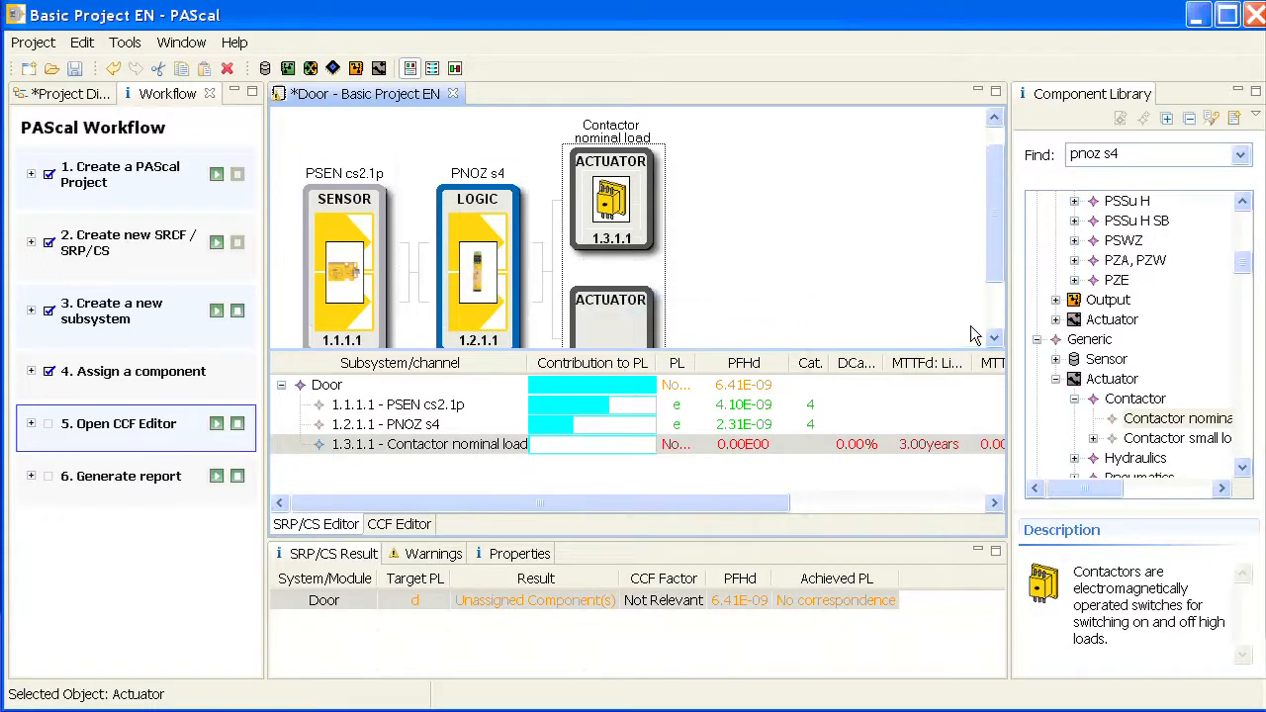
Copy contactor 1.3.1.1 into the empty second channel of the actuator subsystem
{"action": "left_click", "coordinate": [998, 341]}
{"action": "left_click", "coordinate": [997, 338]}
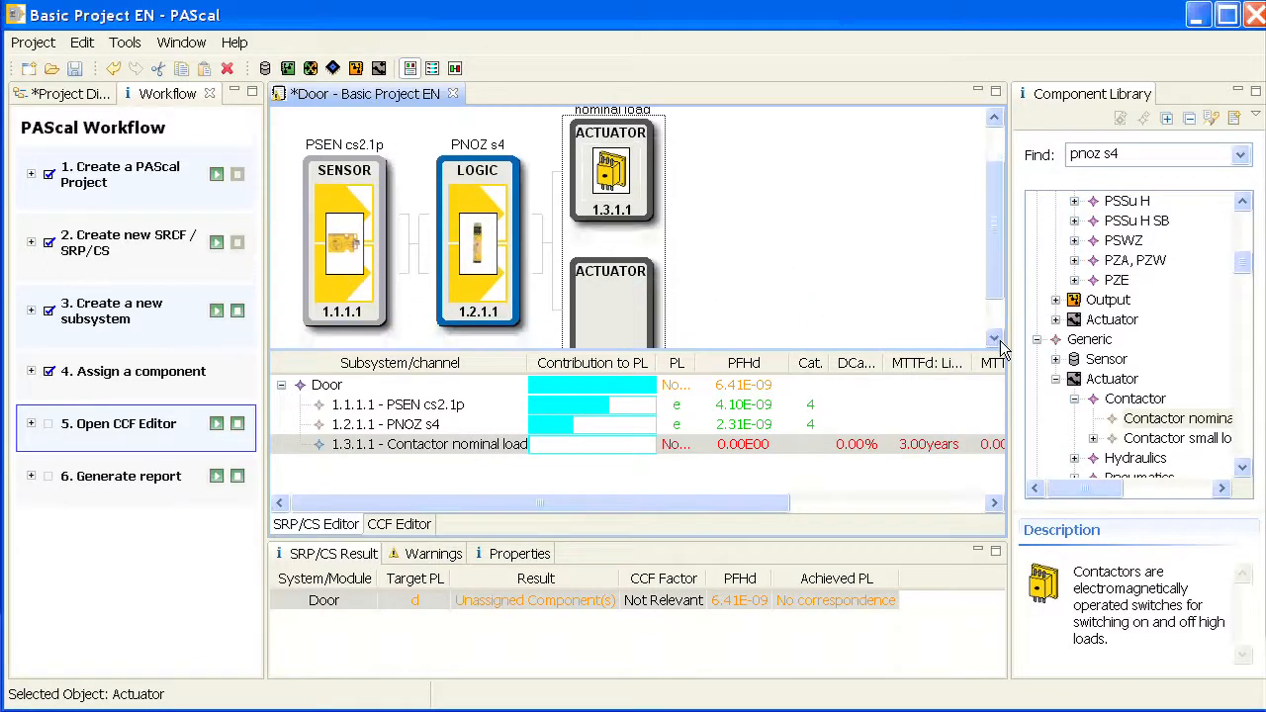
{"action": "left_click", "coordinate": [613, 176]}
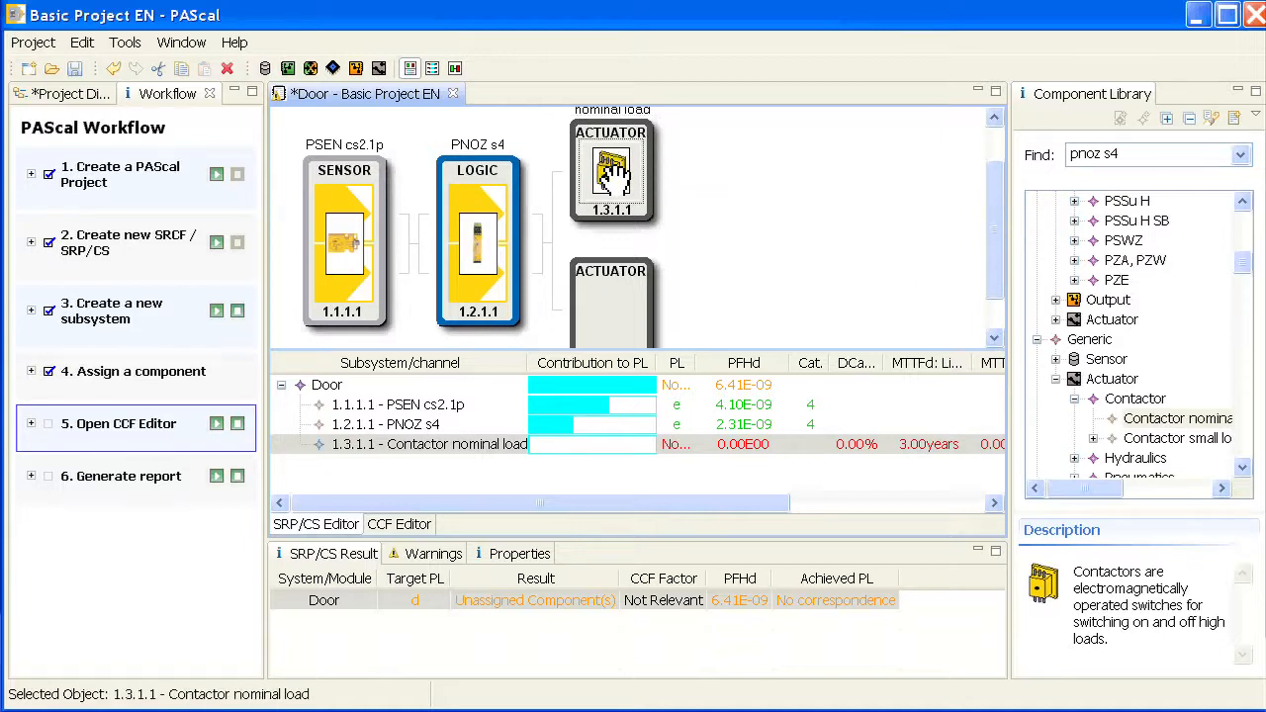
{"action": "right_click", "coordinate": [613, 176]}
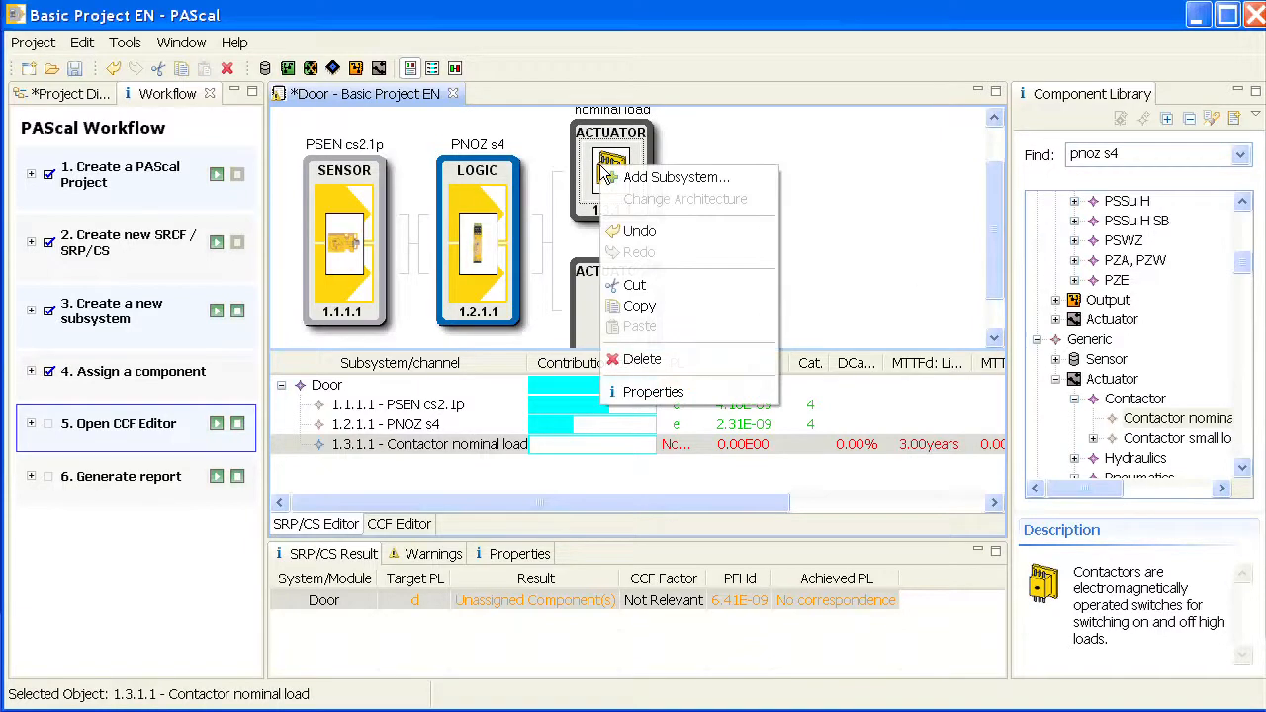
{"action": "left_click", "coordinate": [664, 320]}
{"action": "left_click", "coordinate": [594, 310]}
{"action": "right_click", "coordinate": [594, 310]}
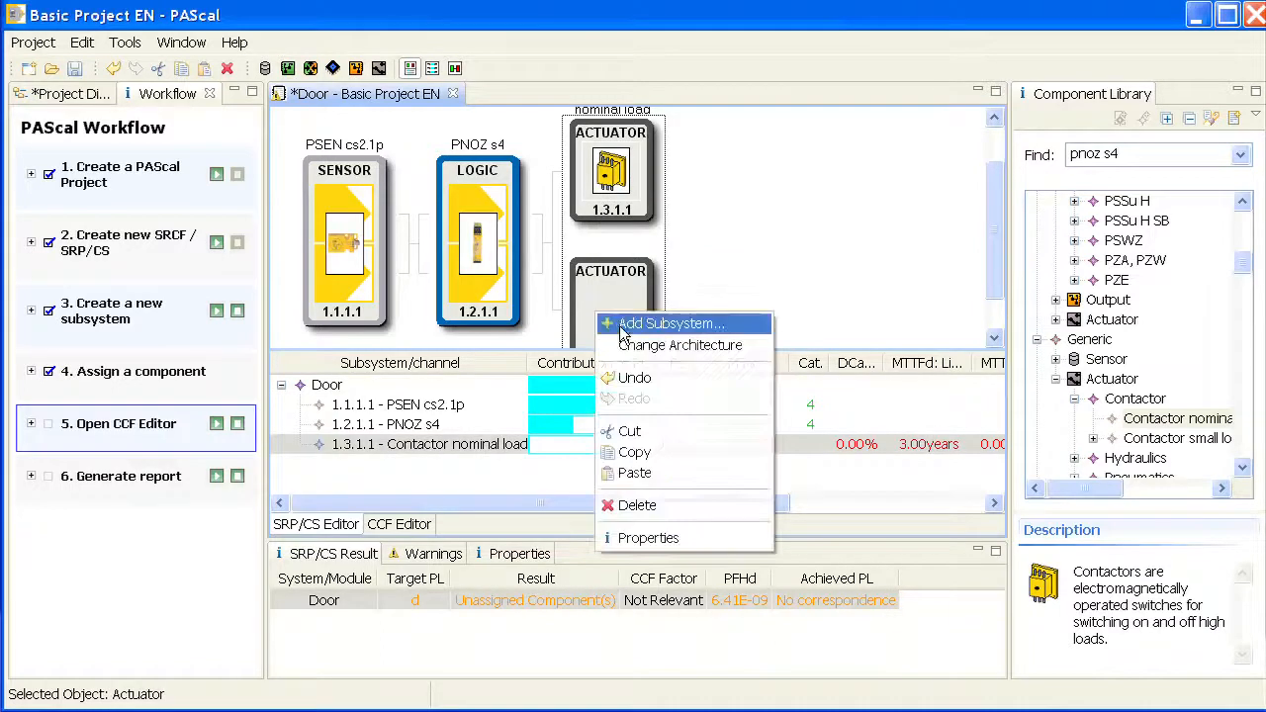
{"action": "left_click", "coordinate": [693, 466]}
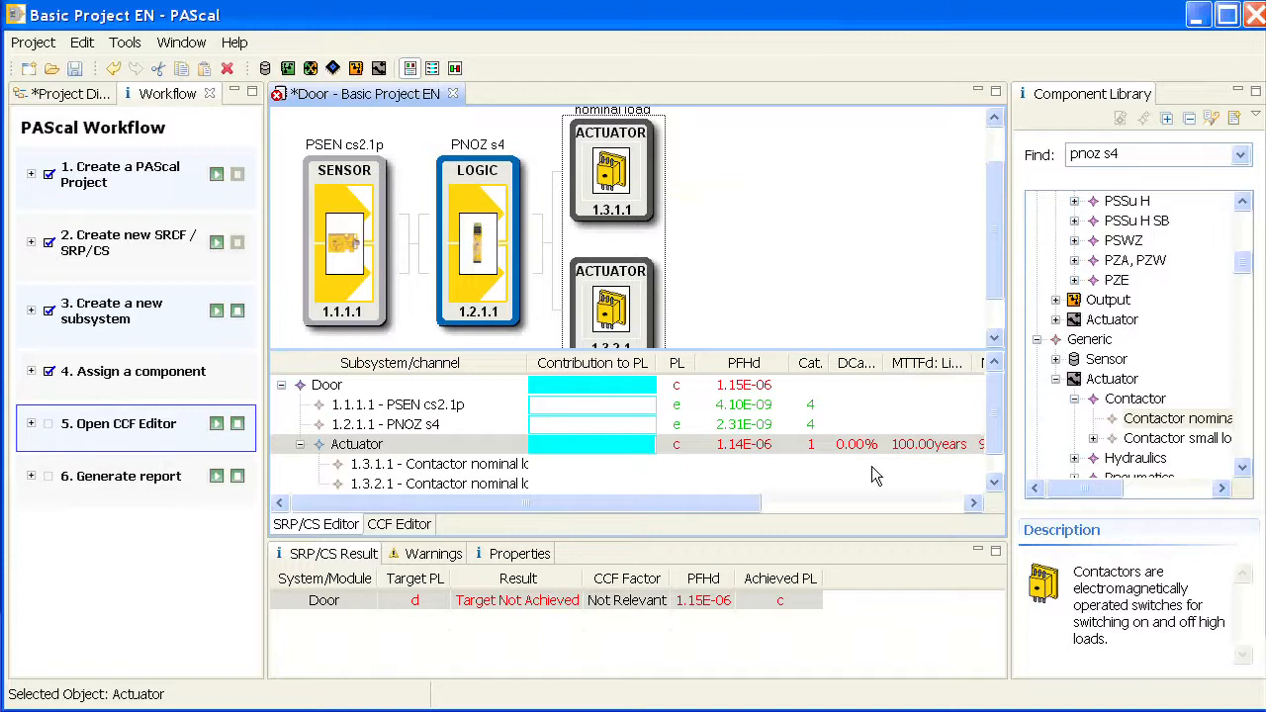
Enable the feedback loop with 99.00% diagnostic coverage on both contactors, 1.3.1.1 and 1.3.2.1
{"action": "double_click", "coordinate": [613, 178]}
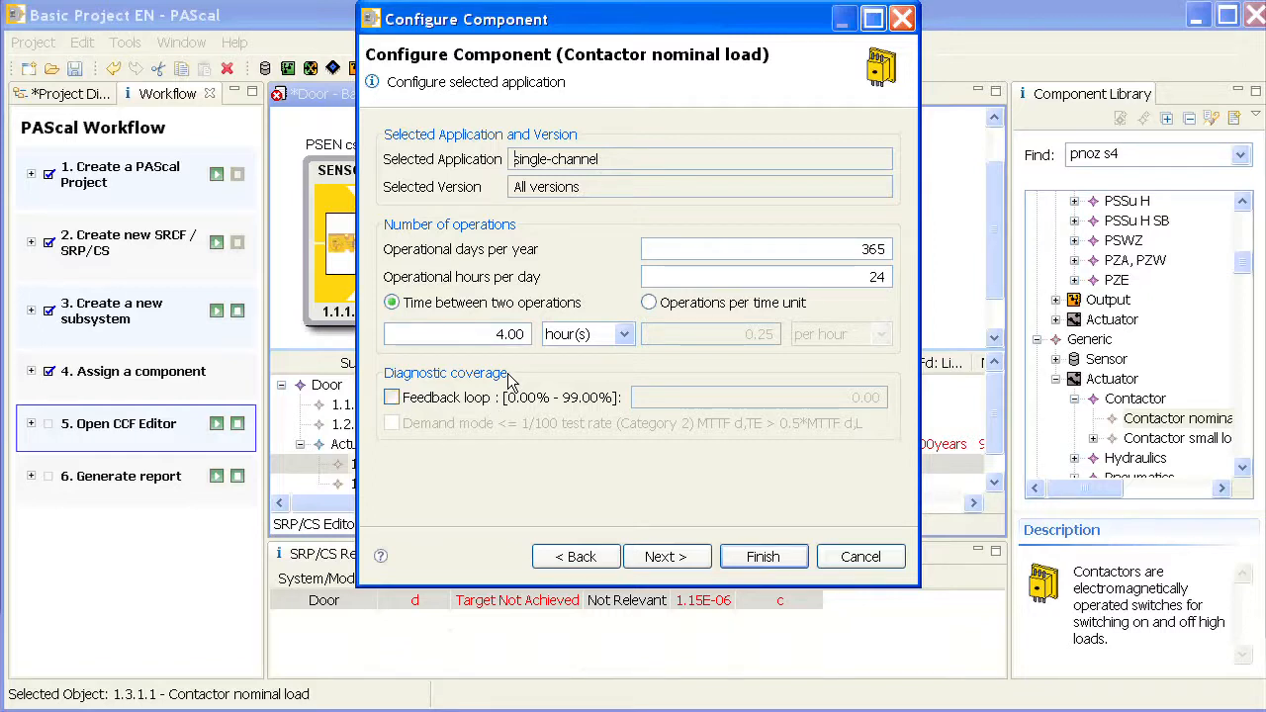
{"action": "left_click", "coordinate": [390, 397]}
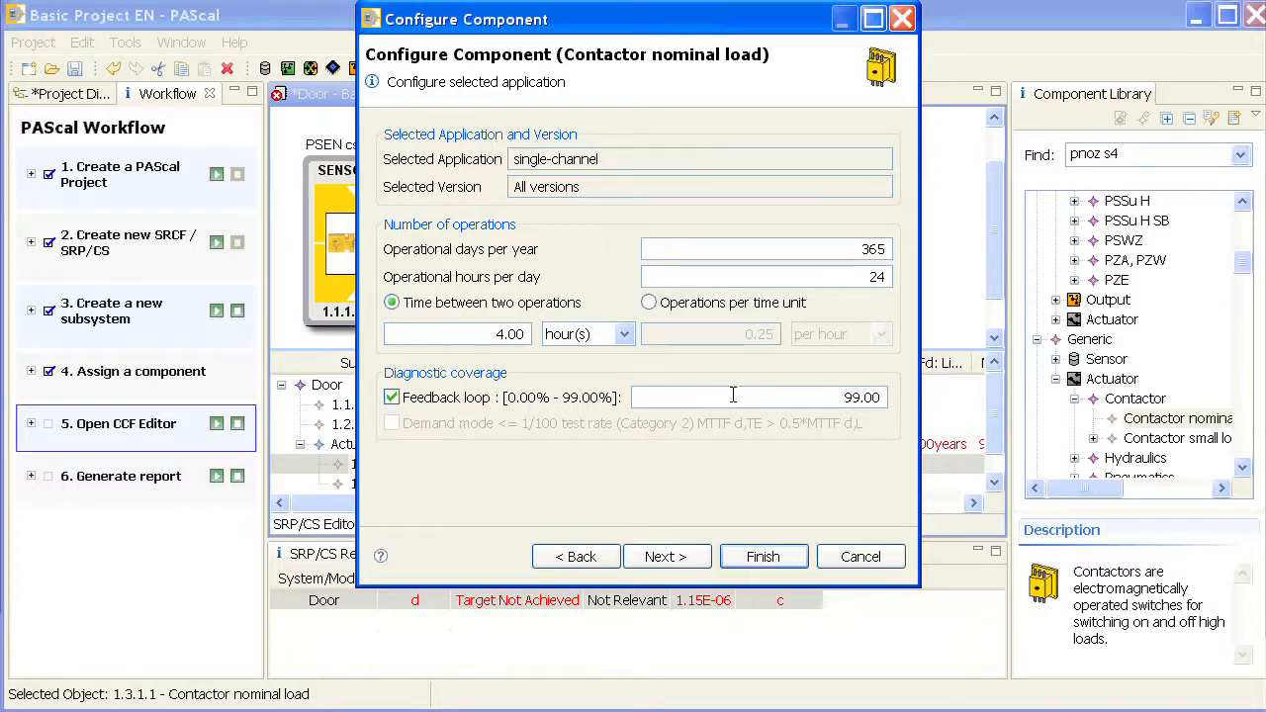
{"action": "left_click", "coordinate": [765, 561]}
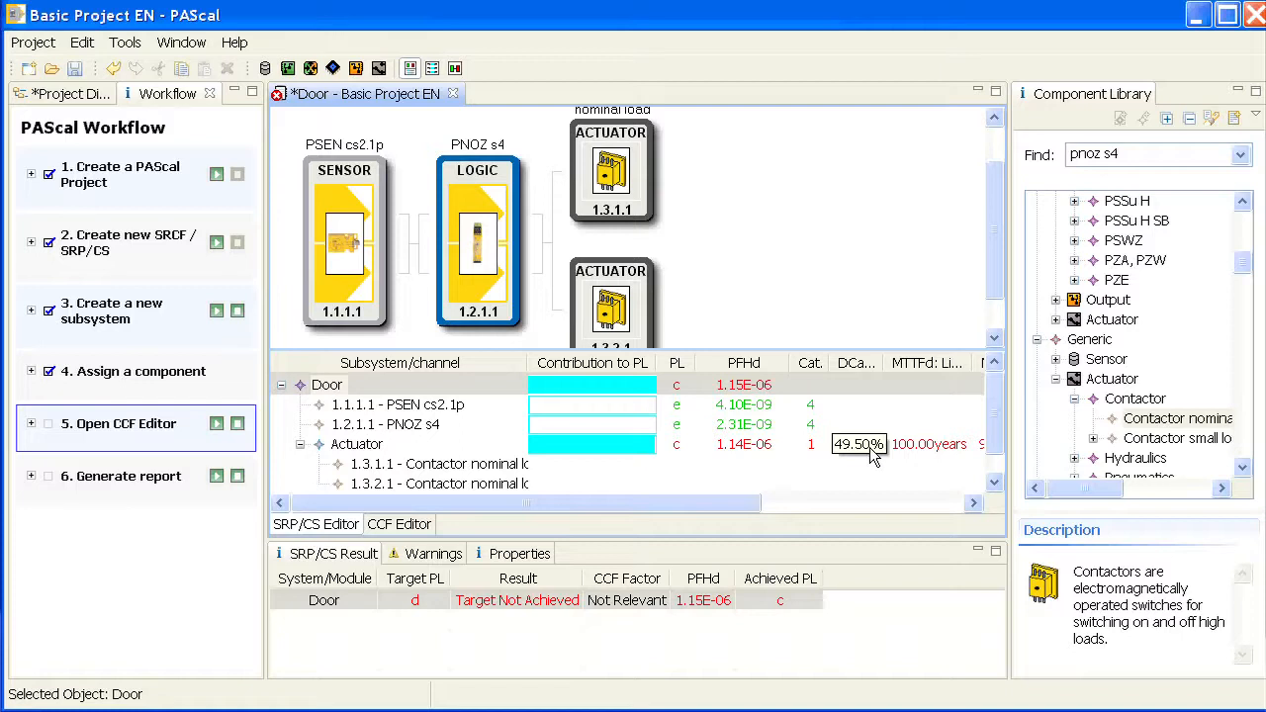
{"action": "double_click", "coordinate": [610, 308]}
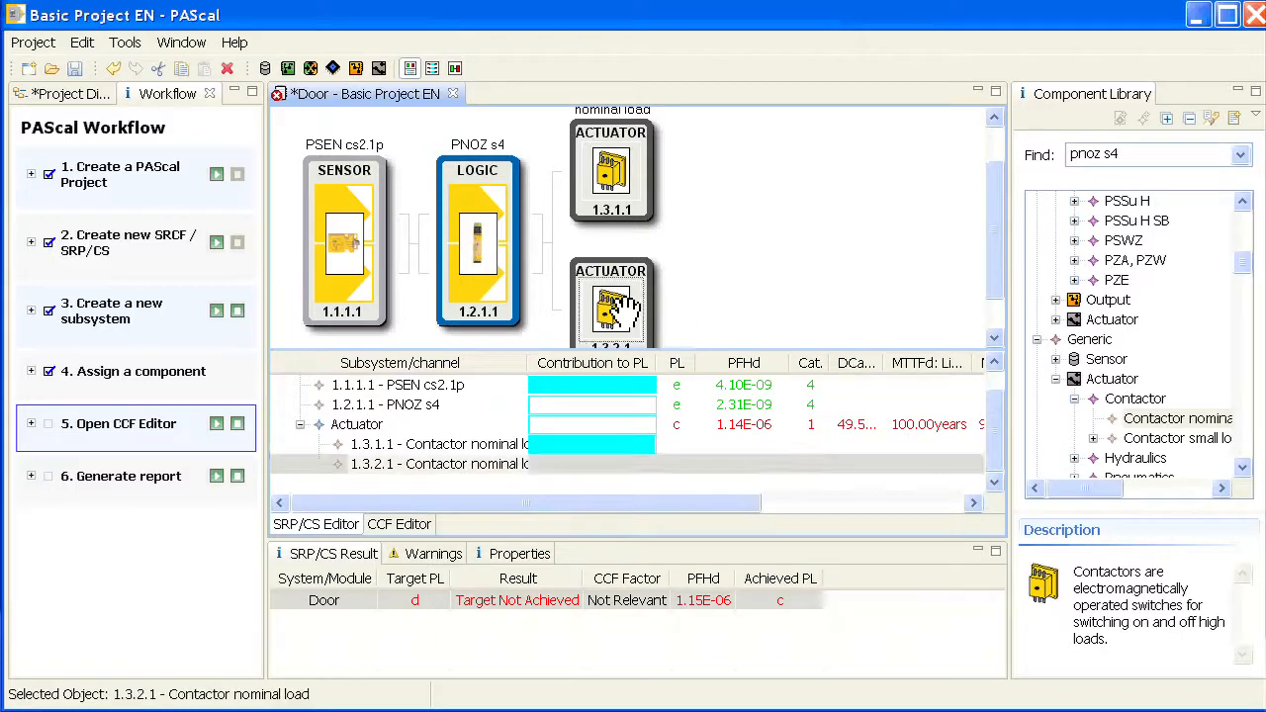
{"action": "left_click", "coordinate": [391, 396]}
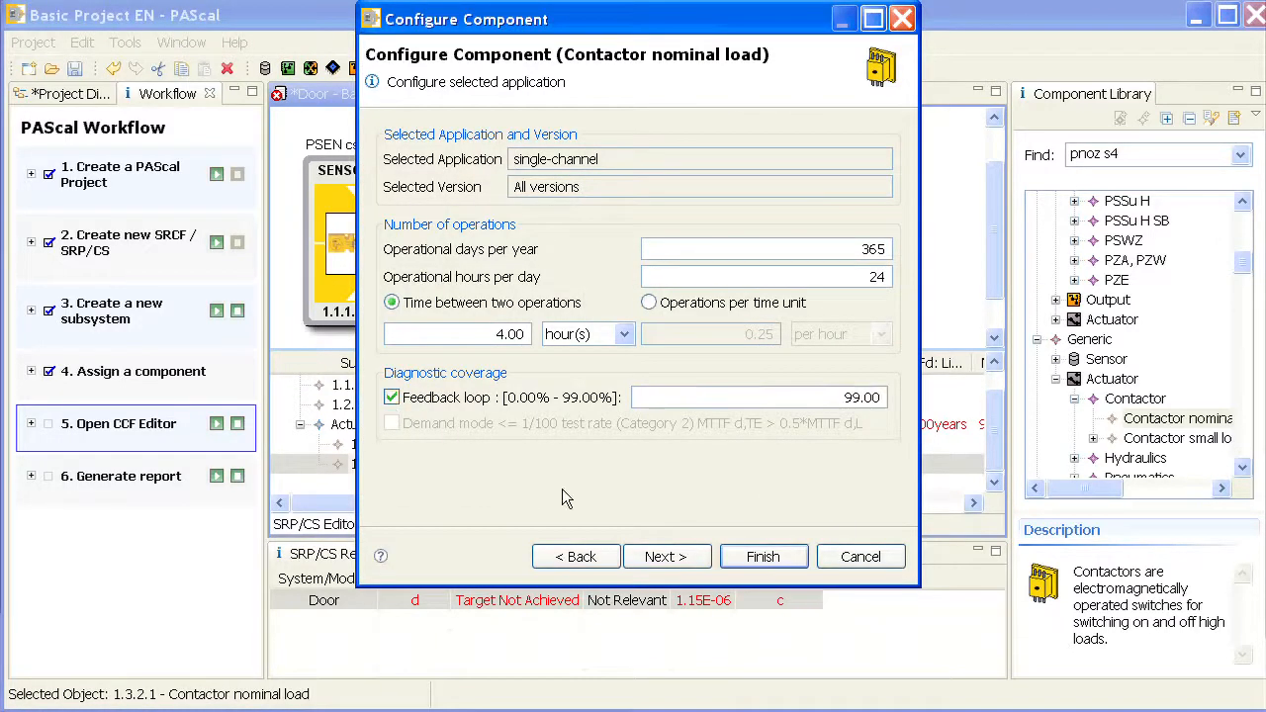
{"action": "left_click", "coordinate": [761, 557]}
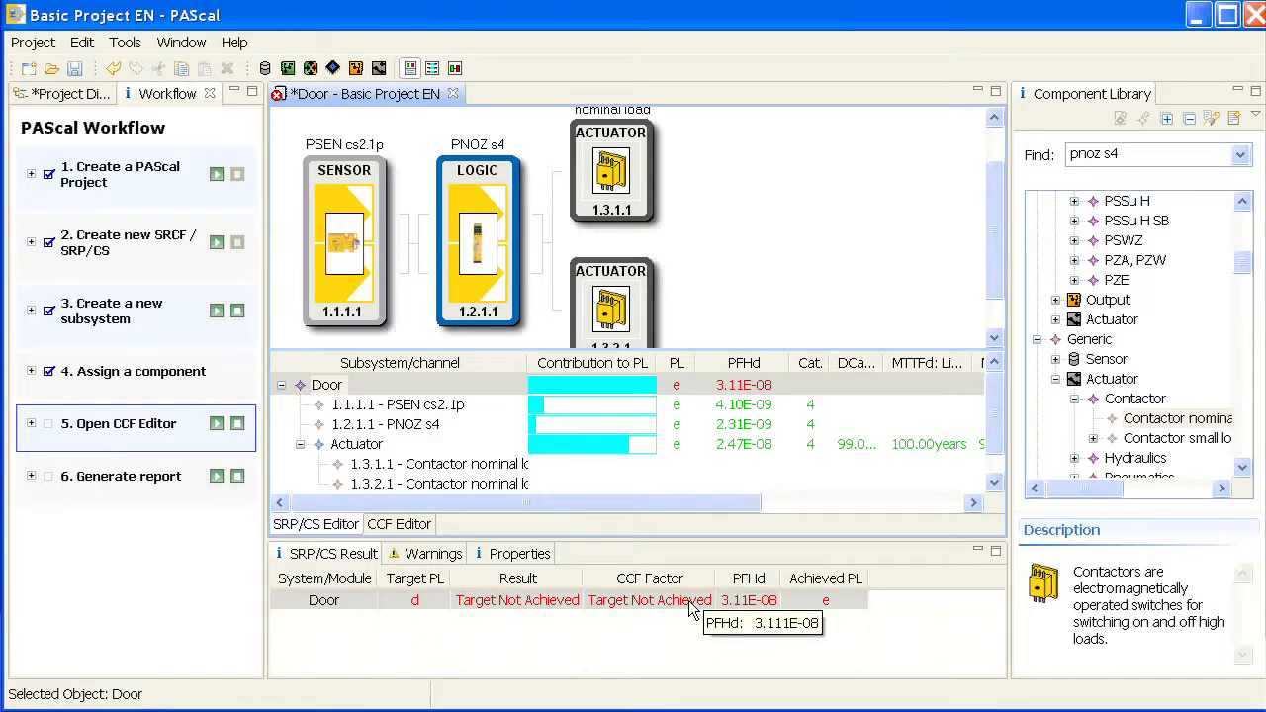
In Door's CCF assessment, credit physical separation between signal paths (15), over-voltage protection (15) and well-tried components (5)
{"action": "left_click", "coordinate": [399, 525]}
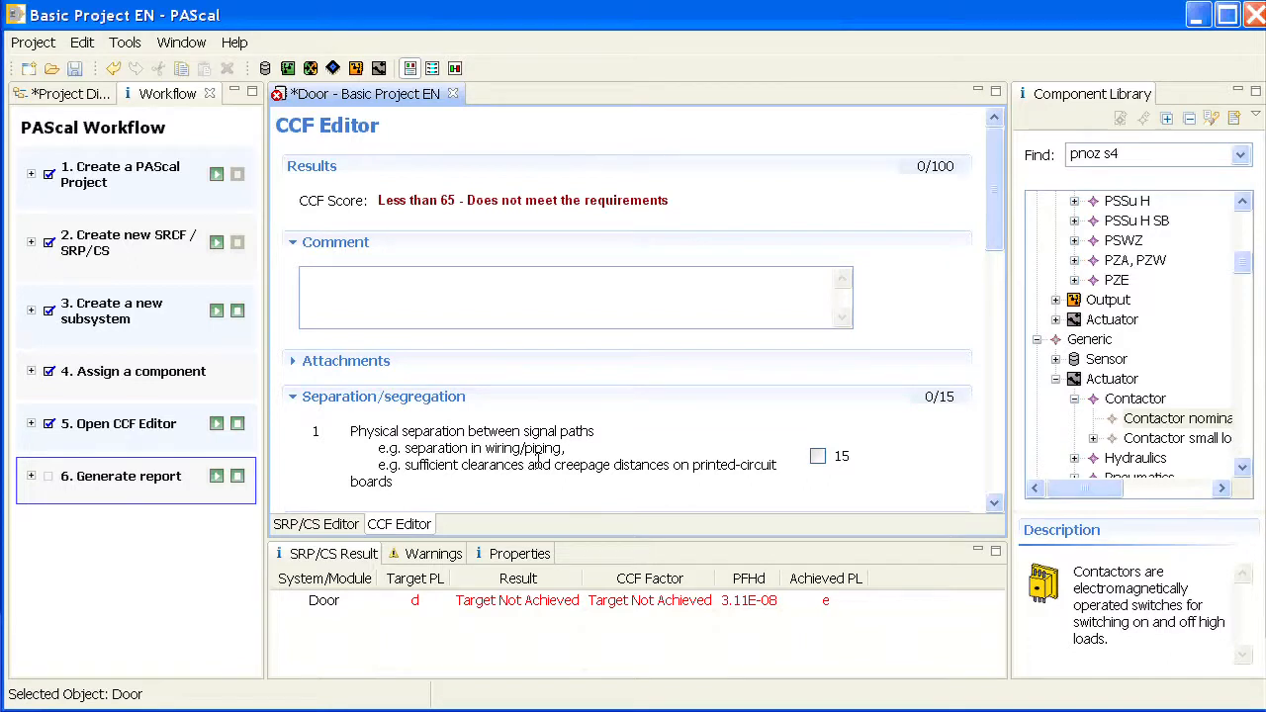
{"action": "scroll", "coordinate": [537, 460], "scroll_direction": "down", "scroll_amount": 3}
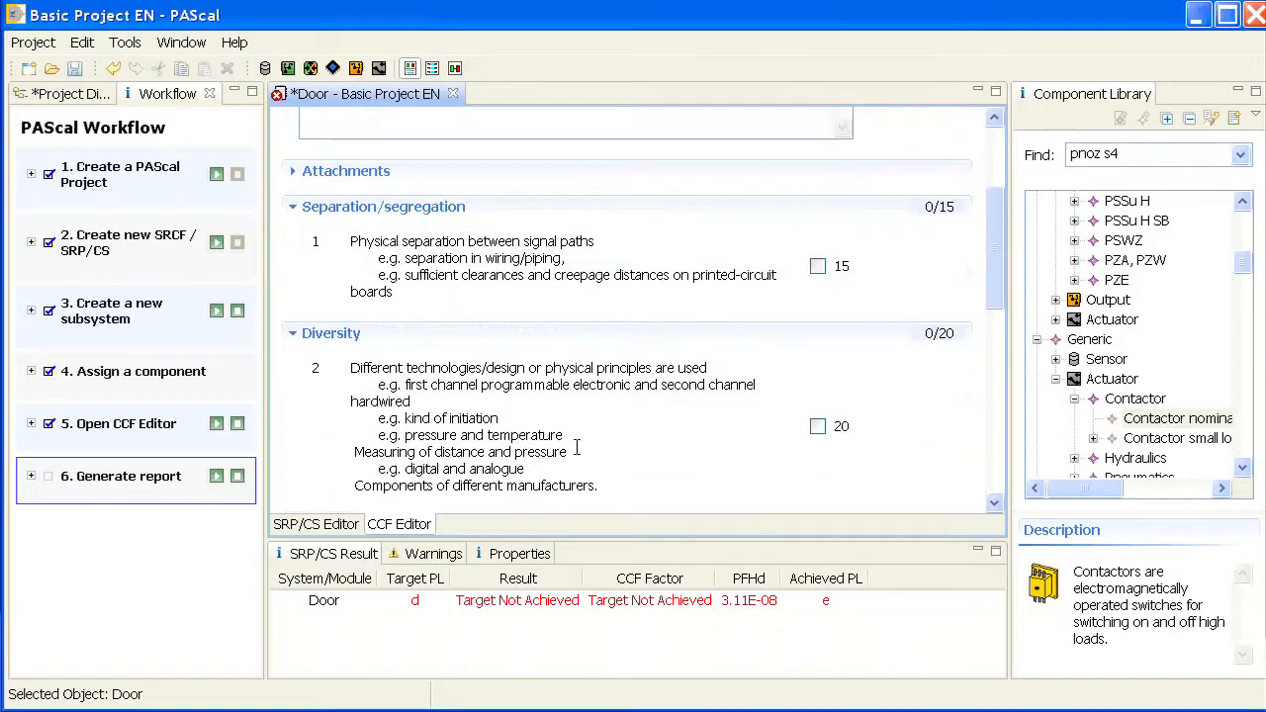
{"action": "left_click", "coordinate": [817, 268]}
{"action": "scroll", "coordinate": [818, 268], "scroll_direction": "down", "scroll_amount": 4}
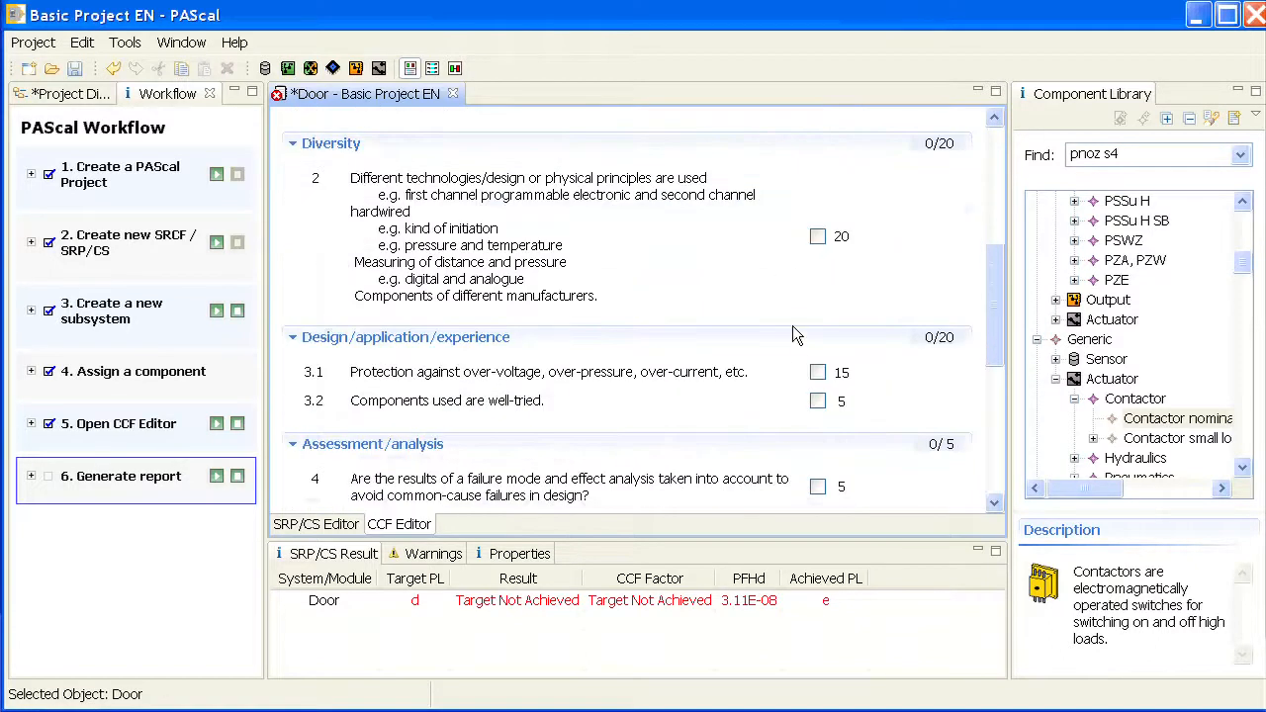
{"action": "left_click", "coordinate": [817, 372]}
{"action": "left_click", "coordinate": [816, 401]}
Credit the failure mode analysis (5), designer/maintainer training (5) and contamination/EMC prevention (25) measures in the CCF assessment
{"action": "scroll", "coordinate": [809, 405], "scroll_direction": "down", "scroll_amount": 4}
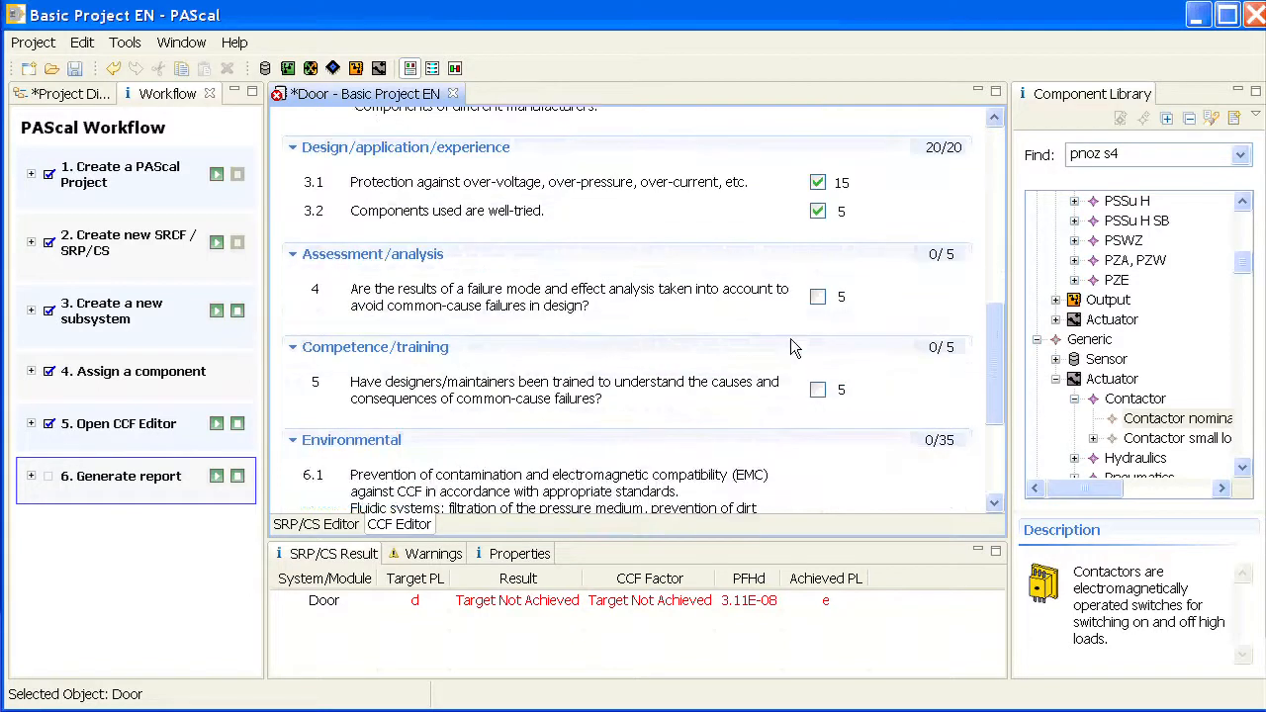
{"action": "left_click", "coordinate": [817, 297]}
{"action": "left_click", "coordinate": [817, 392]}
{"action": "scroll", "coordinate": [813, 406], "scroll_direction": "down", "scroll_amount": 3}
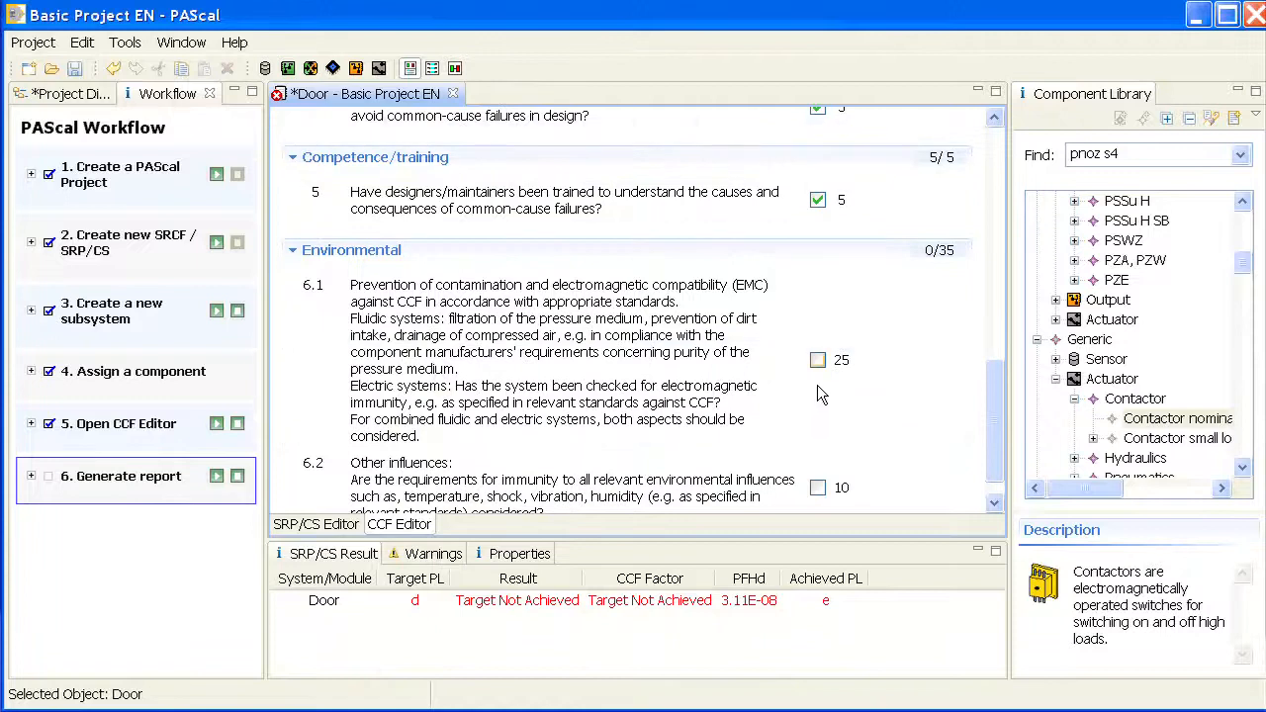
{"action": "left_click", "coordinate": [819, 360]}
Review the selected CCF measures, and return to the Door SRP/CS diagram to check its achieved PL and PFHd
{"action": "scroll", "coordinate": [837, 410], "scroll_direction": "down", "scroll_amount": 1}
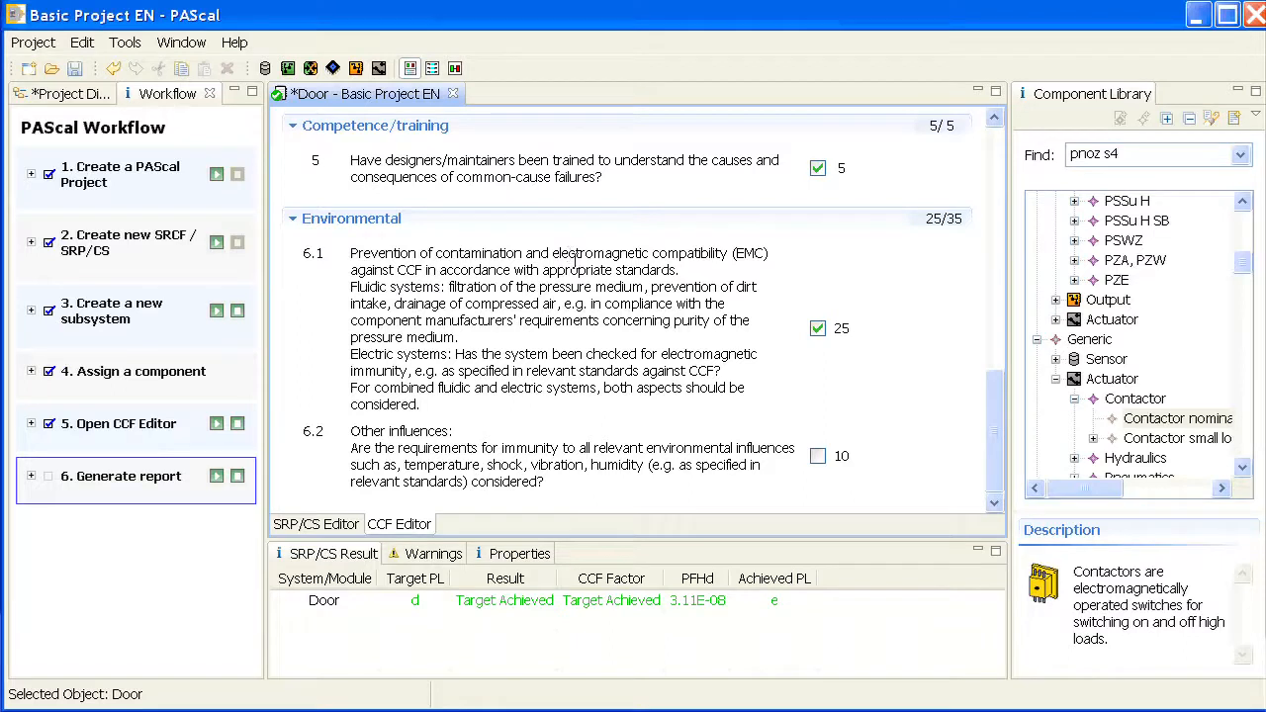
{"action": "scroll", "coordinate": [584, 294], "scroll_direction": "up", "scroll_amount": 3}
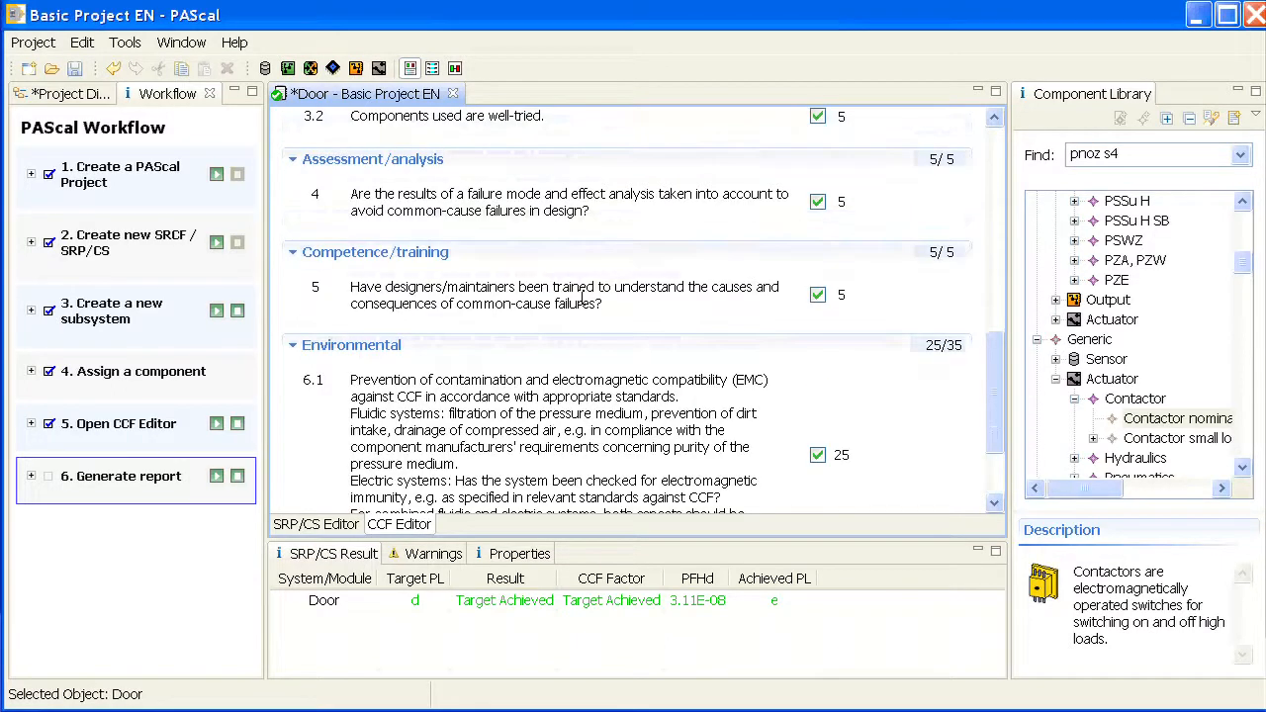
{"action": "scroll", "coordinate": [584, 295], "scroll_direction": "up", "scroll_amount": 3}
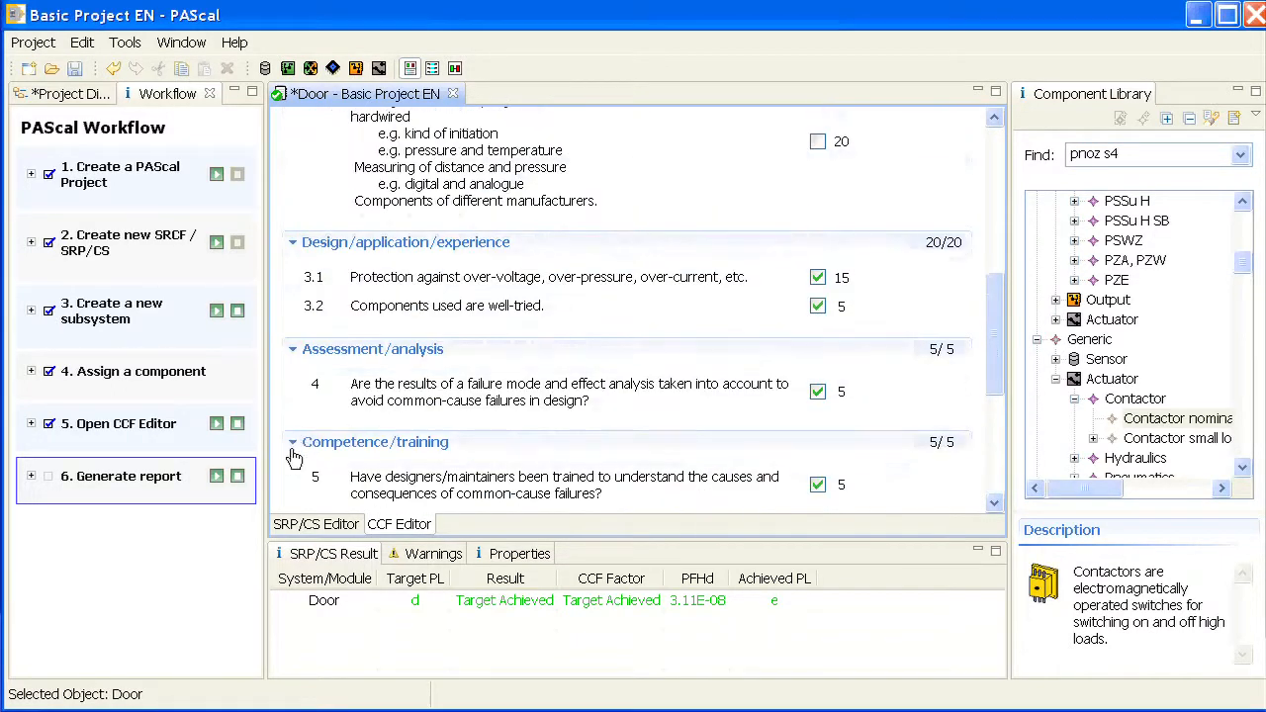
{"action": "left_click", "coordinate": [315, 524]}
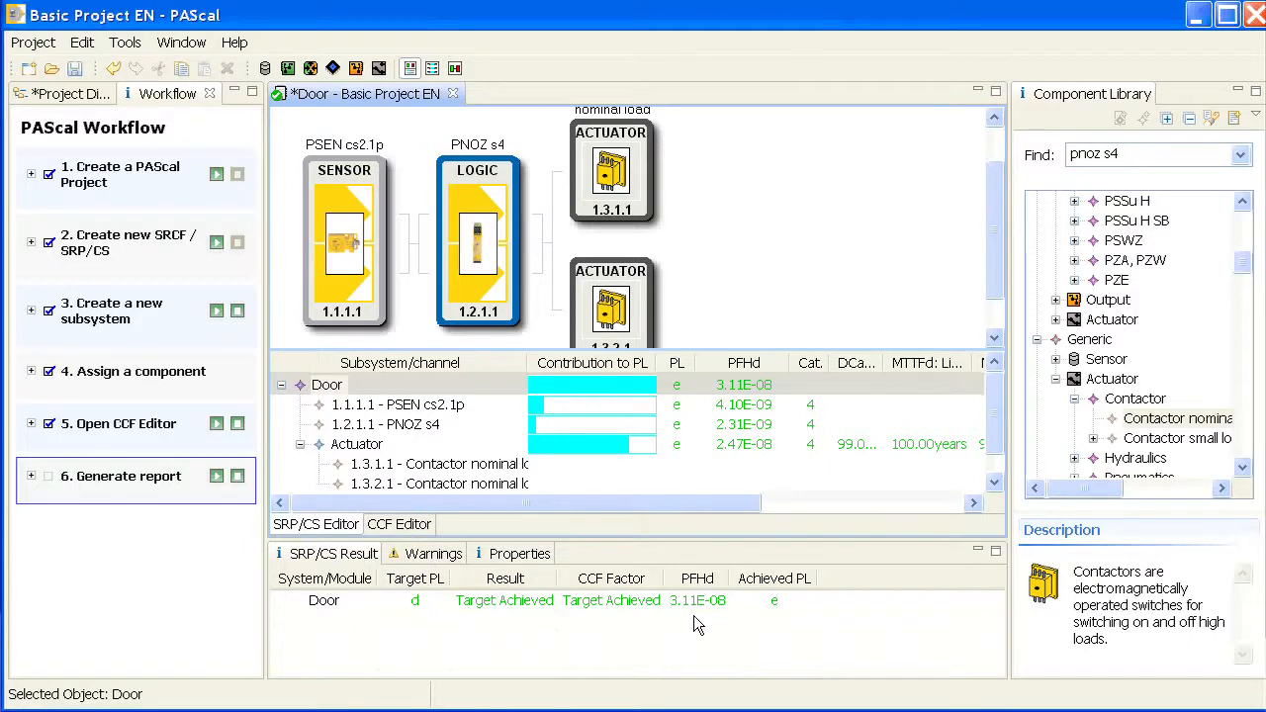
Start generating a report for the project and review its general settings and included report contents
{"action": "mouse_move", "coordinate": [677, 602]}
{"action": "left_click", "coordinate": [34, 45]}
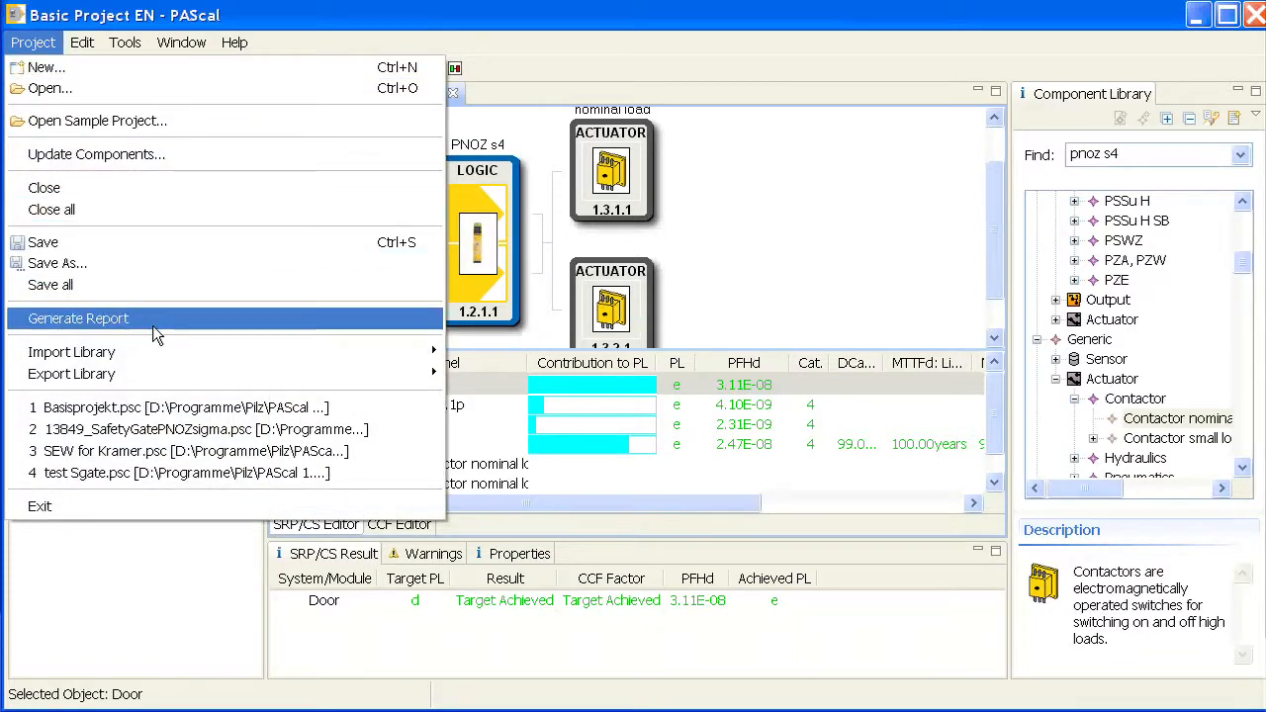
{"action": "left_click", "coordinate": [79, 318]}
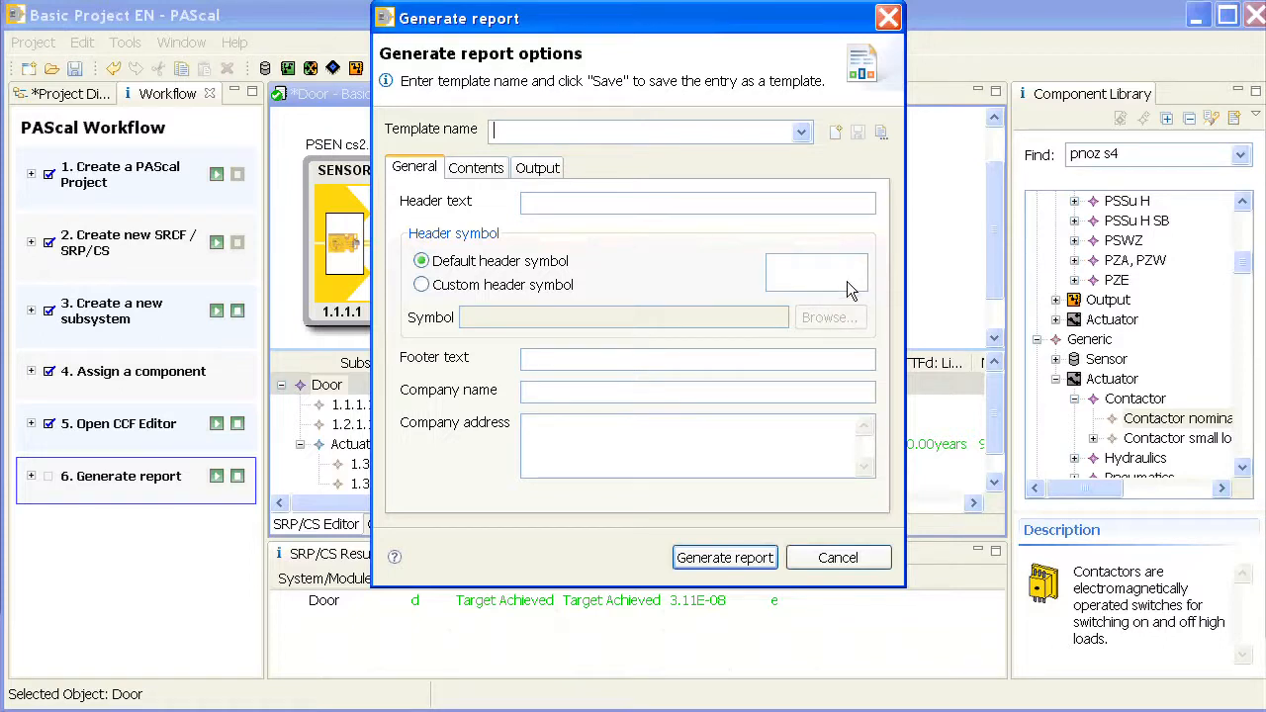
{"action": "left_click", "coordinate": [478, 170]}
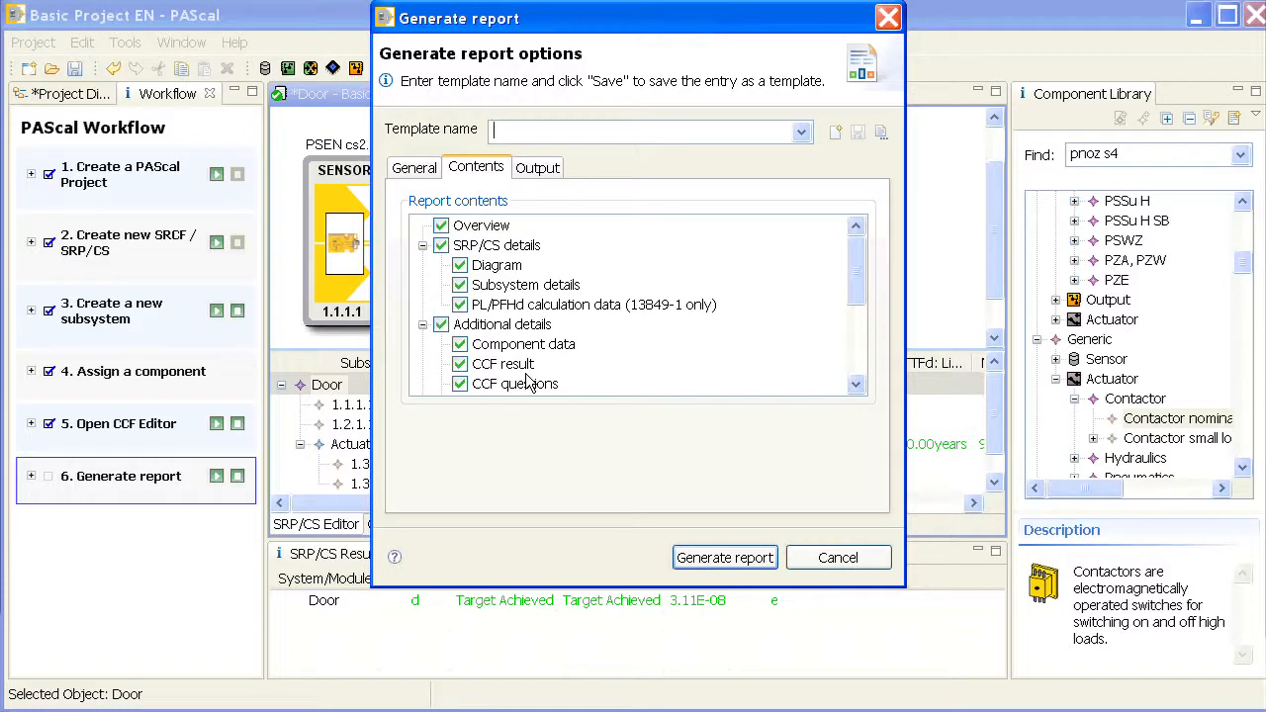
{"action": "left_click", "coordinate": [413, 176]}
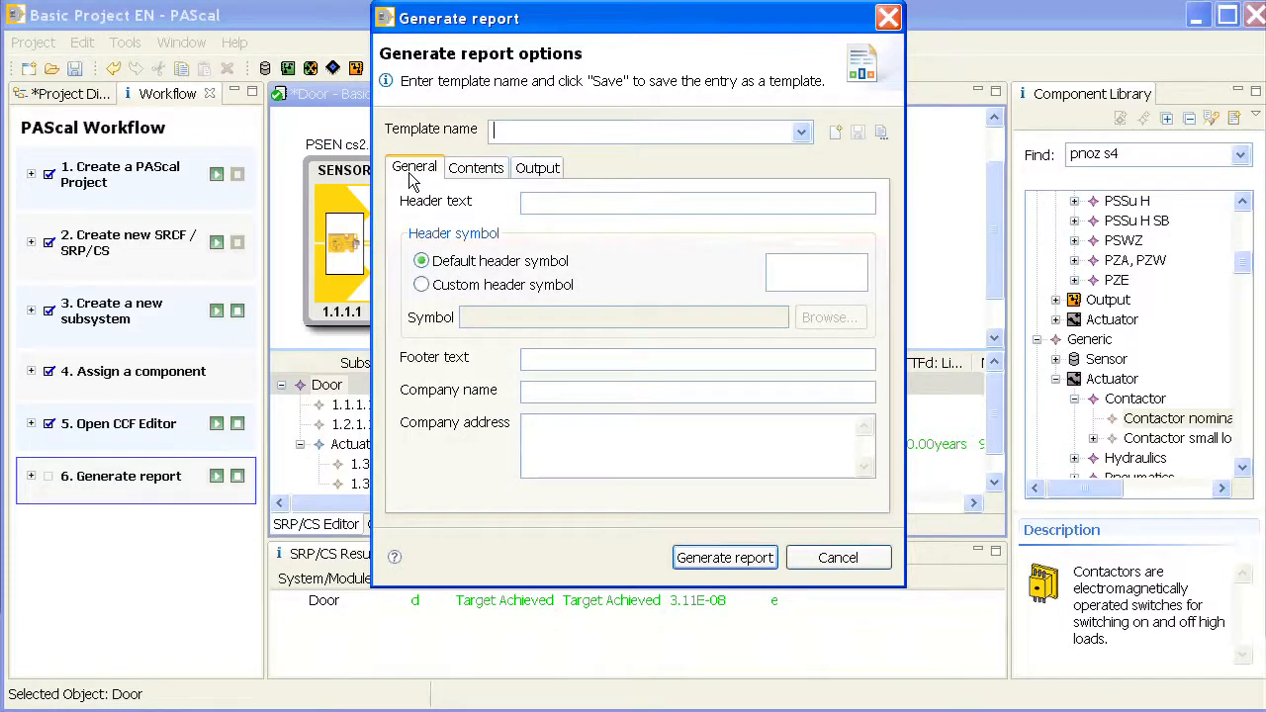
Generate the report in English as a PDF and save it as Basic Project EN in the reports folder
{"action": "left_click", "coordinate": [534, 173]}
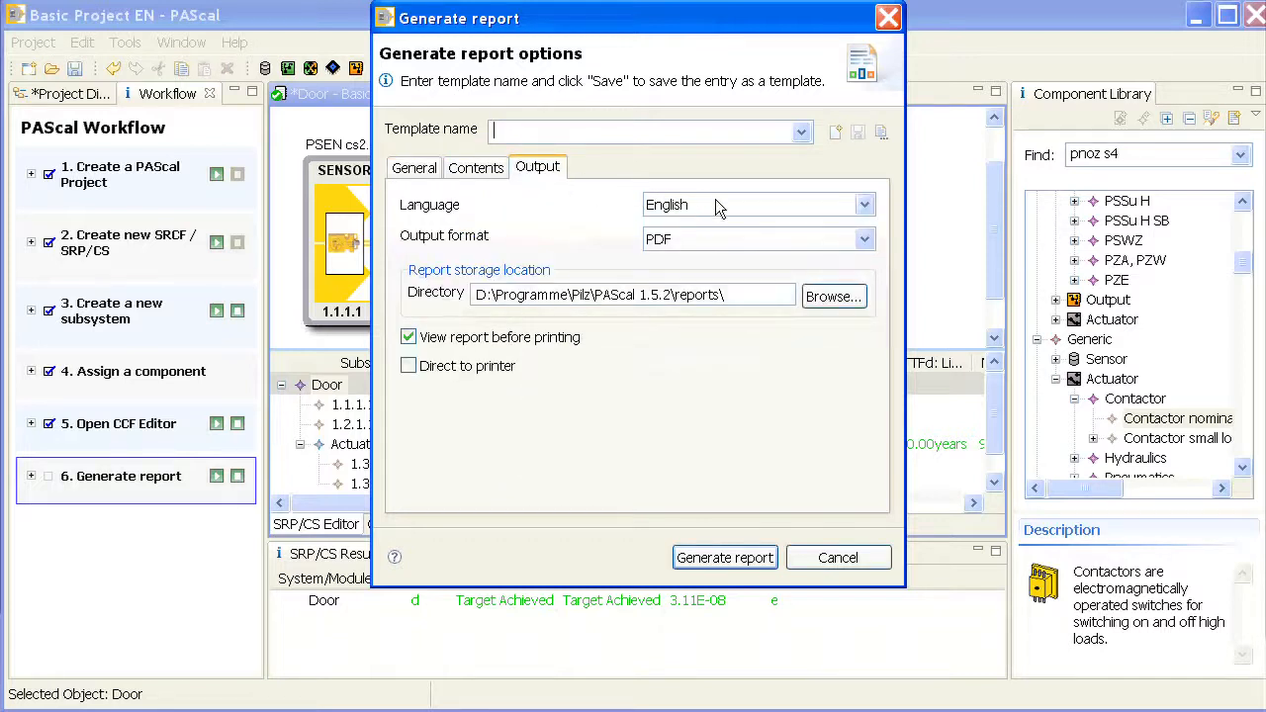
{"action": "left_click", "coordinate": [866, 206]}
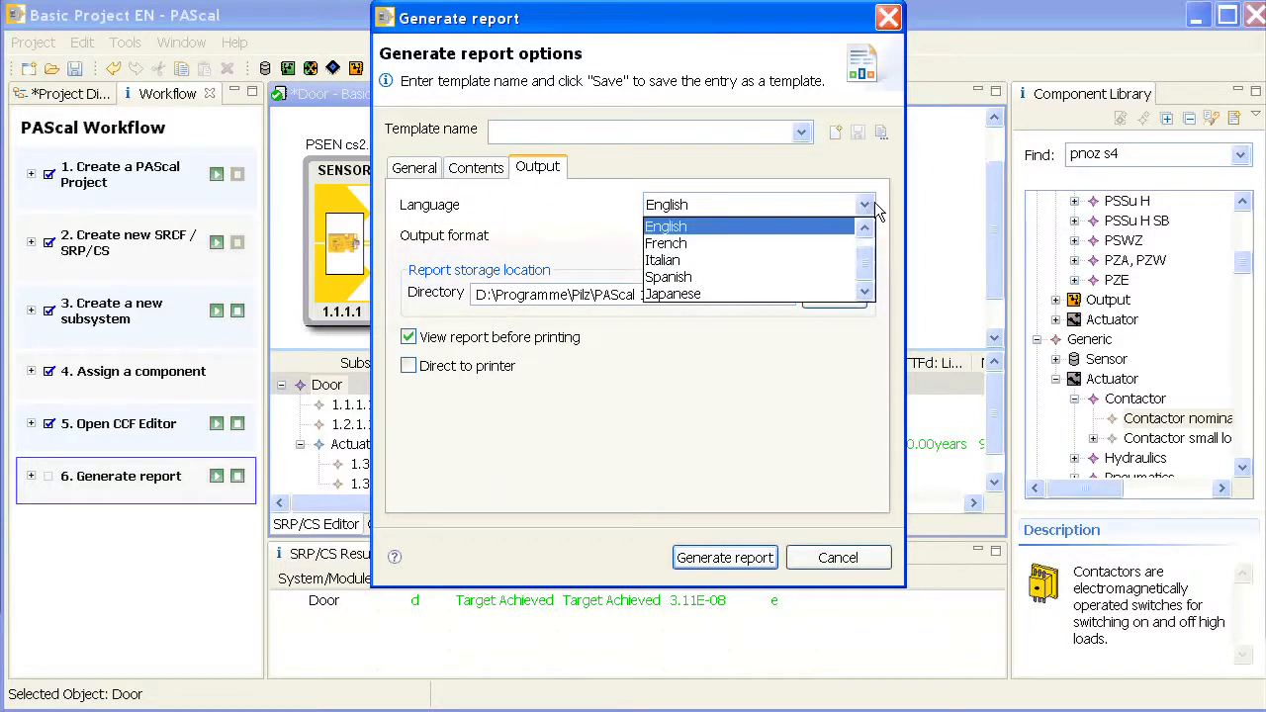
{"action": "left_click", "coordinate": [874, 209]}
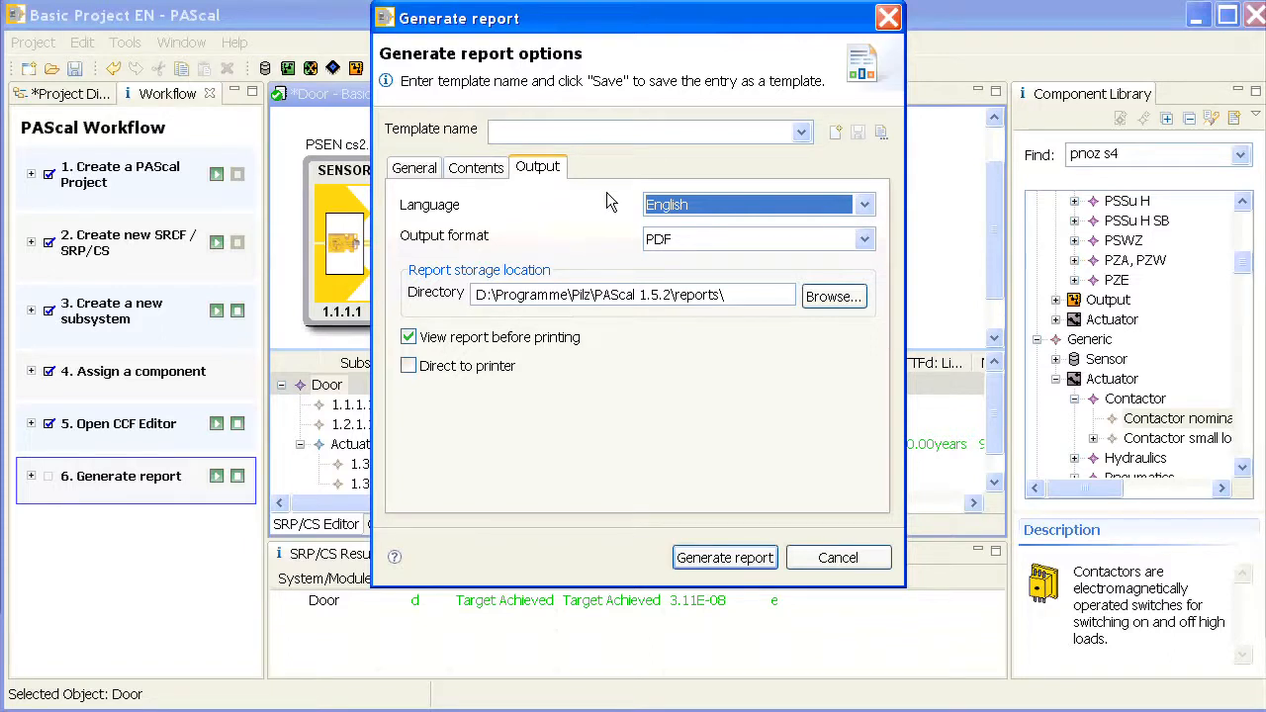
{"action": "left_click", "coordinate": [720, 556]}
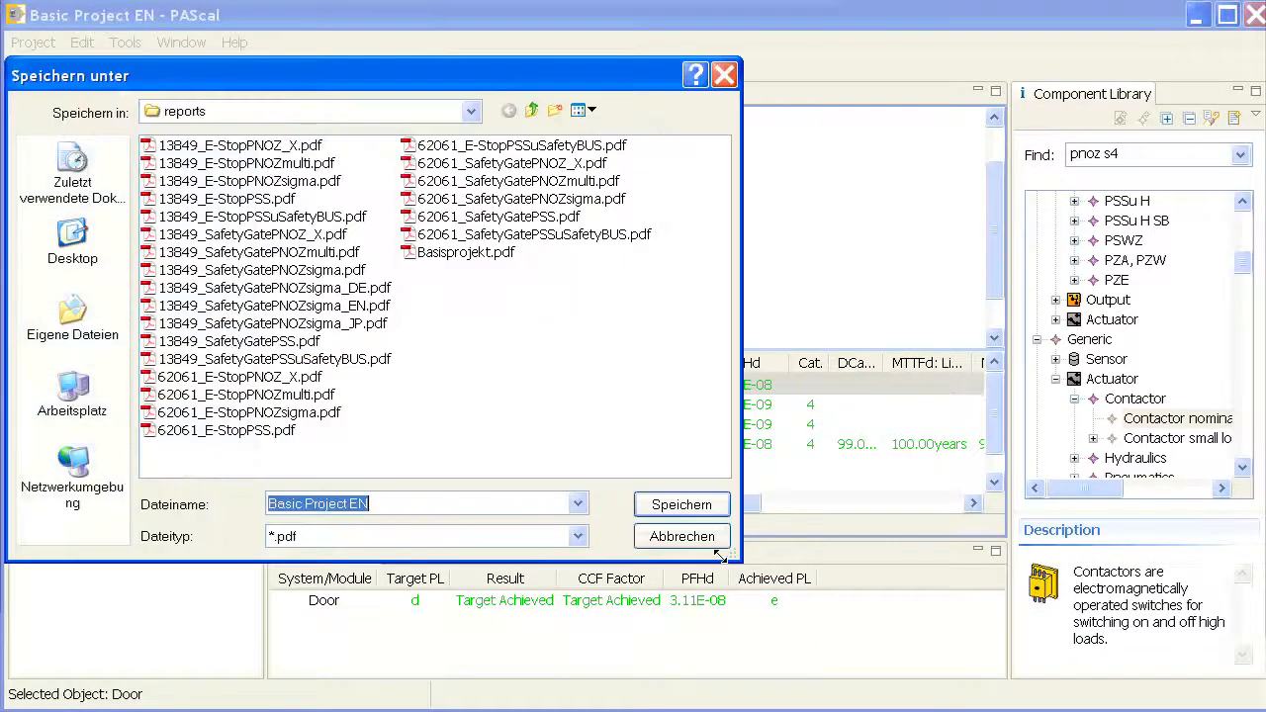
{"action": "left_click", "coordinate": [696, 504]}
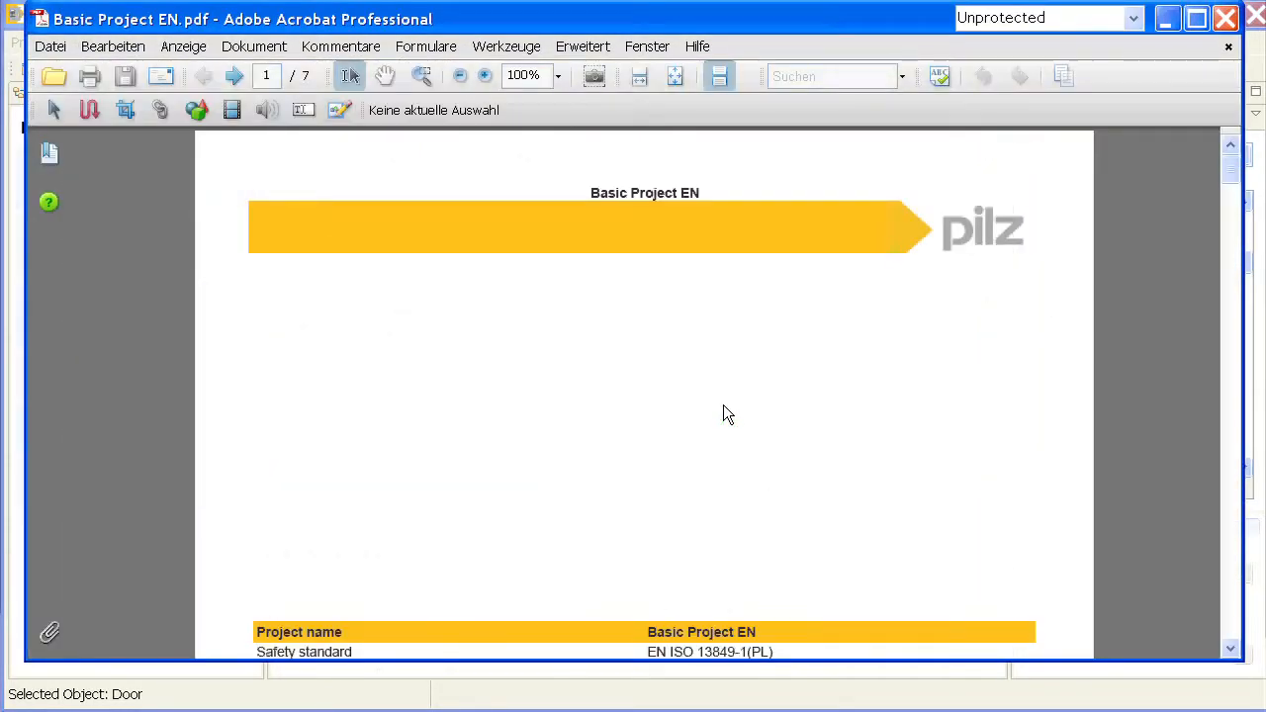
Examine the PDF report's project data, SRP/CS overview, Door details, risk analysis and CCF results, and close the report
{"action": "scroll", "coordinate": [596, 269], "scroll_direction": "down", "scroll_amount": 5}
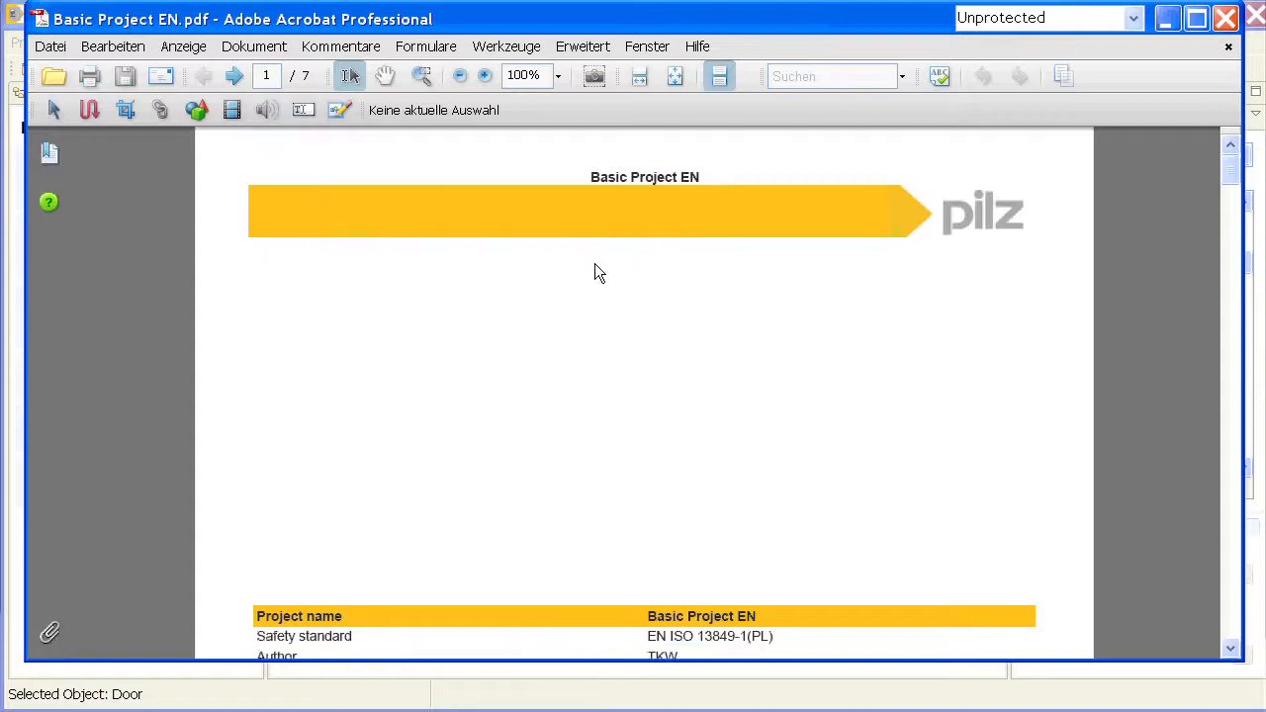
{"action": "scroll", "coordinate": [573, 277], "scroll_direction": "down", "scroll_amount": 2}
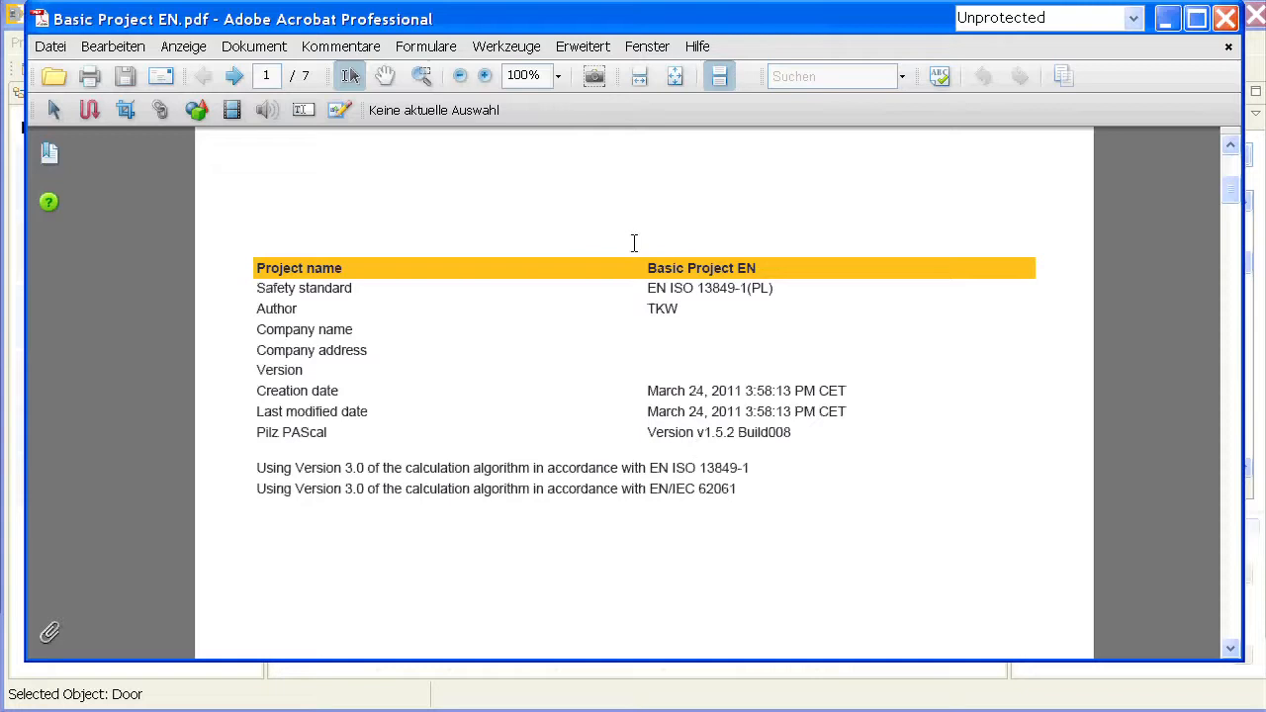
{"action": "scroll", "coordinate": [692, 386], "scroll_direction": "down", "scroll_amount": 1}
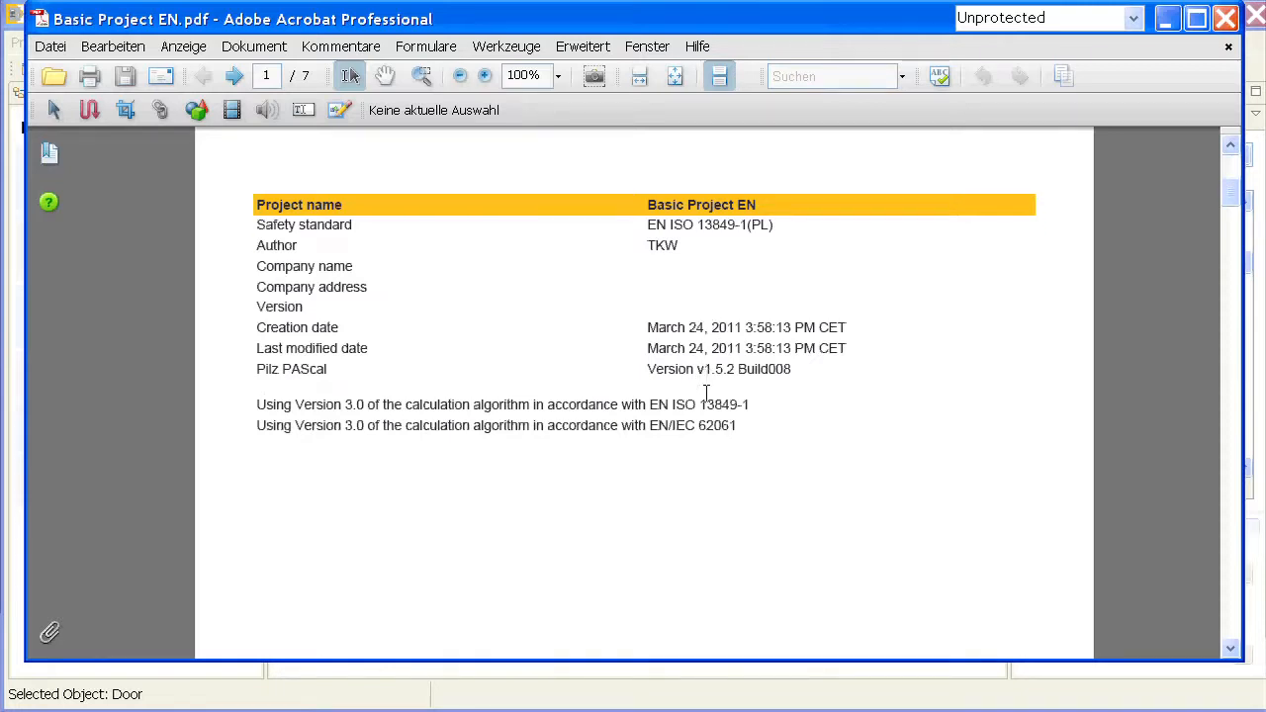
{"action": "scroll", "coordinate": [375, 322], "scroll_direction": "down", "scroll_amount": 1}
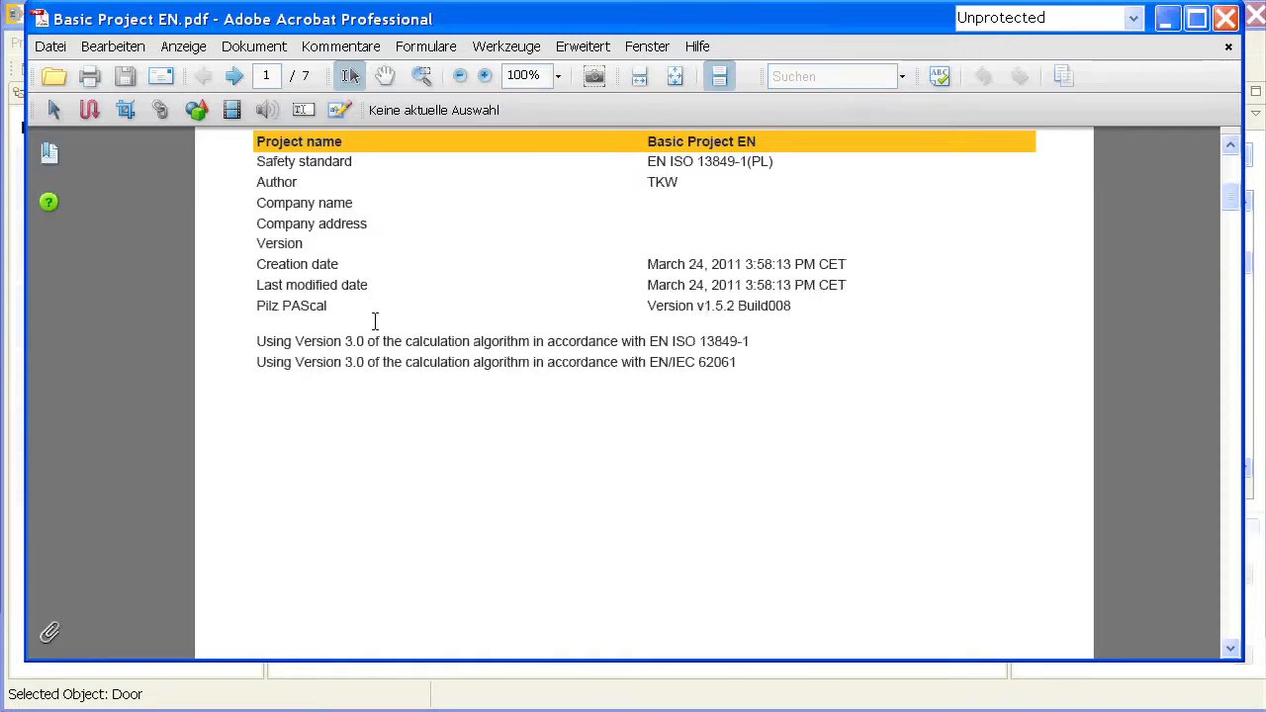
{"action": "scroll", "coordinate": [375, 321], "scroll_direction": "down", "scroll_amount": 2}
{"action": "scroll", "coordinate": [375, 321], "scroll_direction": "down", "scroll_amount": 9}
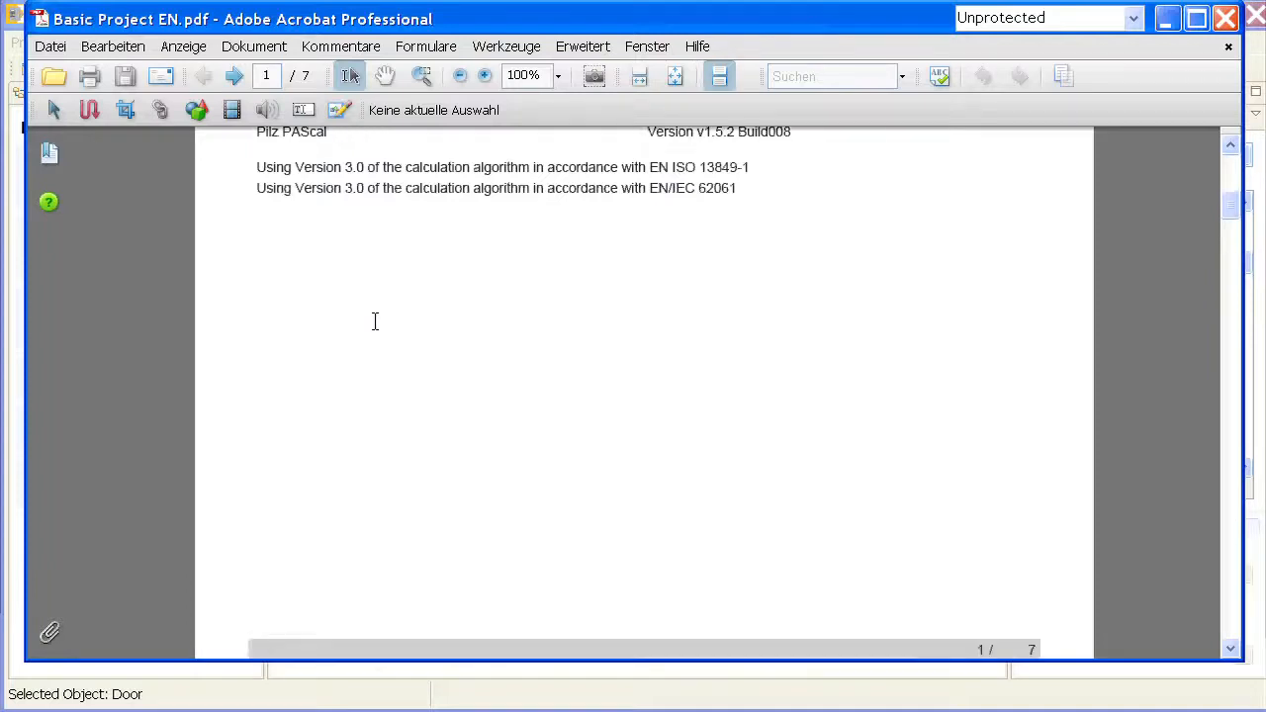
{"action": "scroll", "coordinate": [375, 322], "scroll_direction": "down", "scroll_amount": 2}
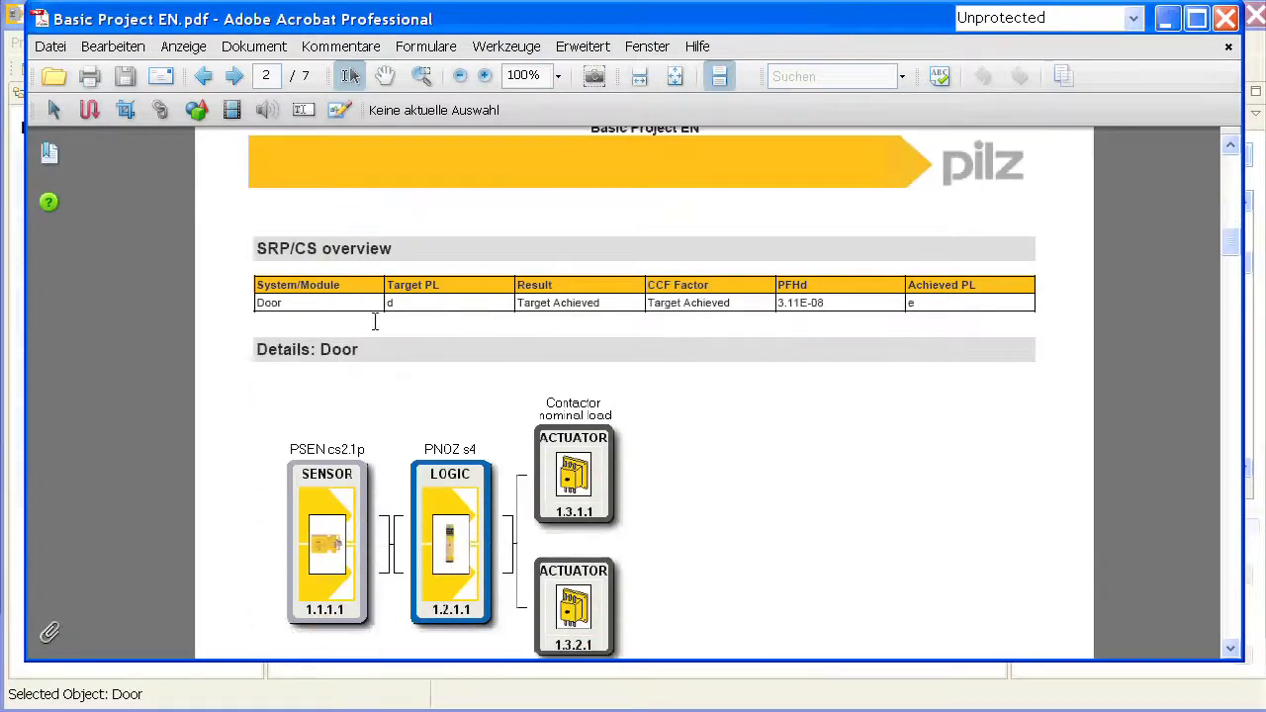
{"action": "scroll", "coordinate": [374, 322], "scroll_direction": "down", "scroll_amount": 1}
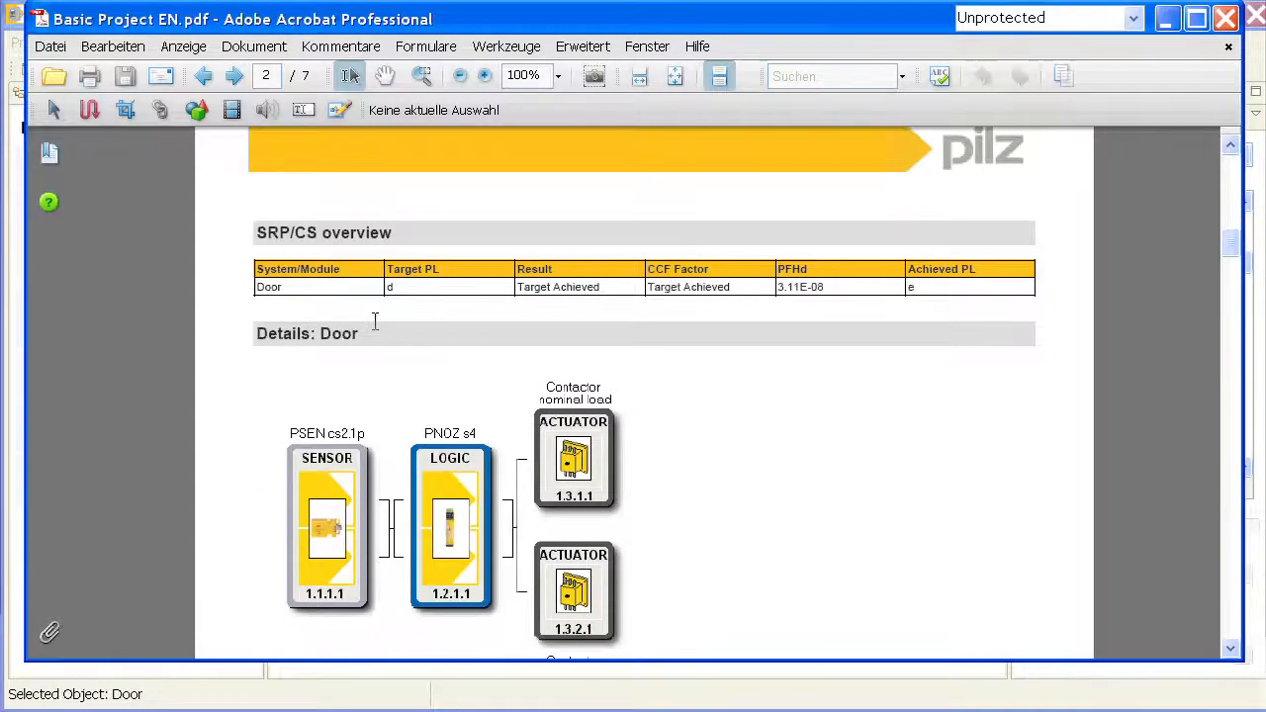
{"action": "scroll", "coordinate": [374, 321], "scroll_direction": "down", "scroll_amount": 6}
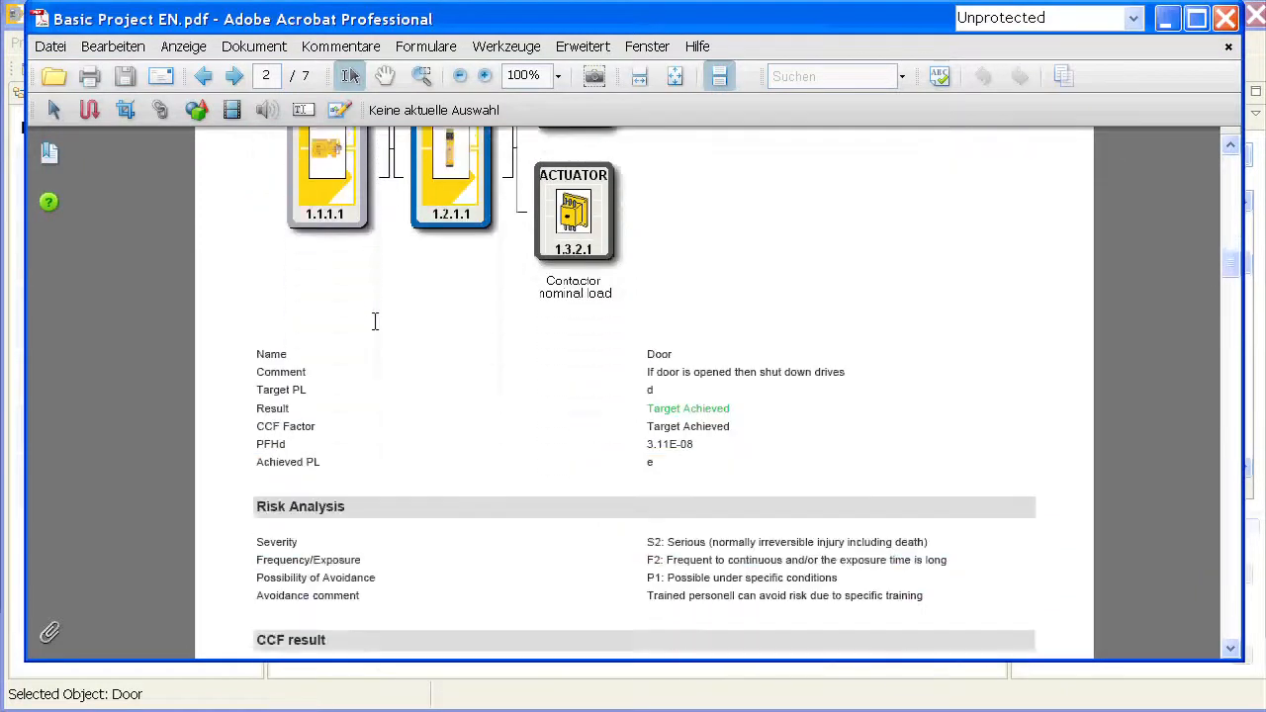
{"action": "scroll", "coordinate": [375, 322], "scroll_direction": "down", "scroll_amount": 16}
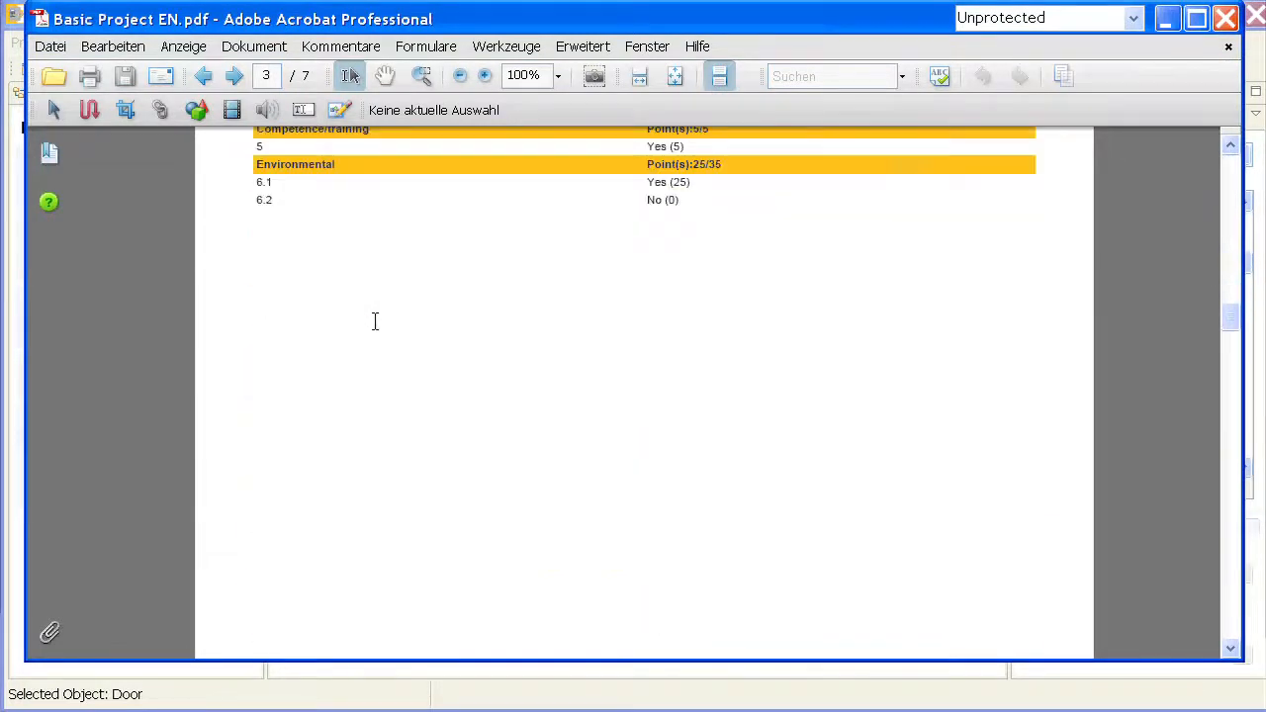
{"action": "left_click", "coordinate": [1227, 18]}
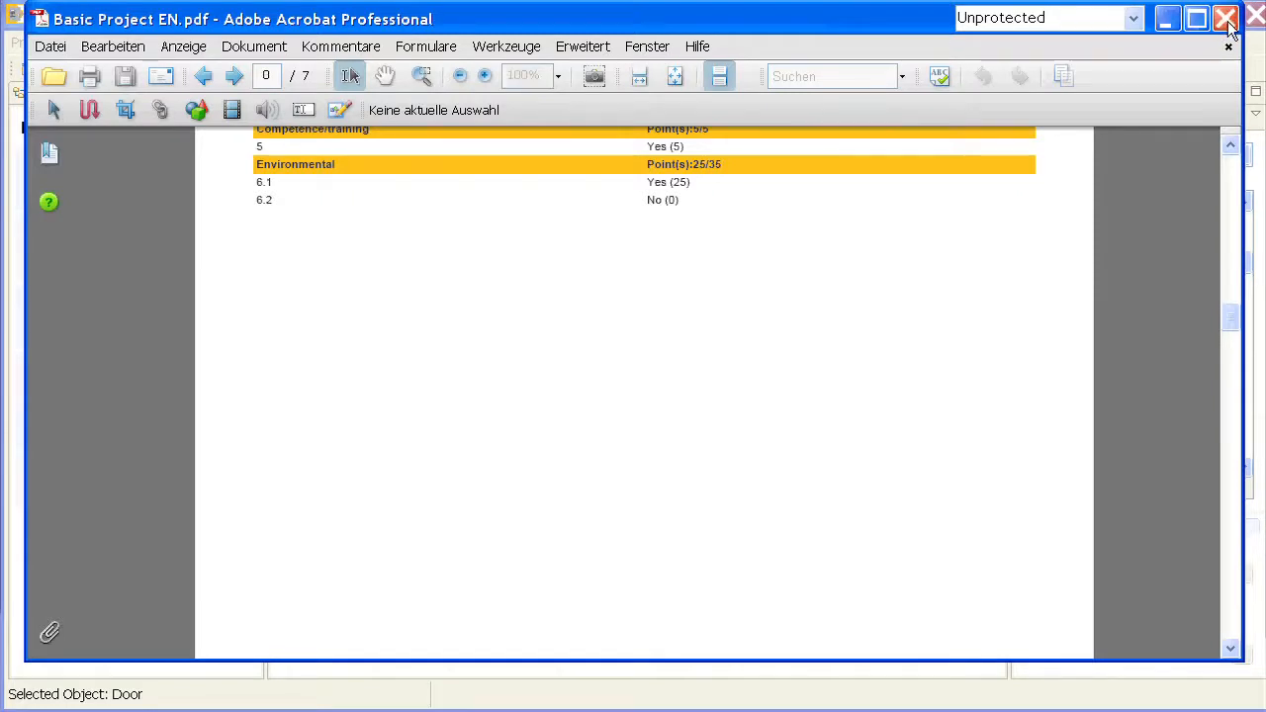